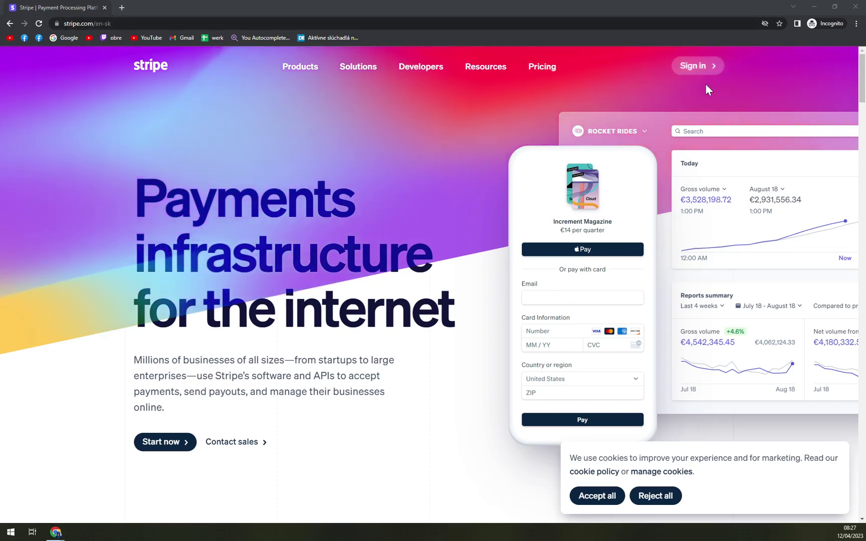
Go from the Stripe sign-in page to the new account sign-up form
left_click(694, 66)
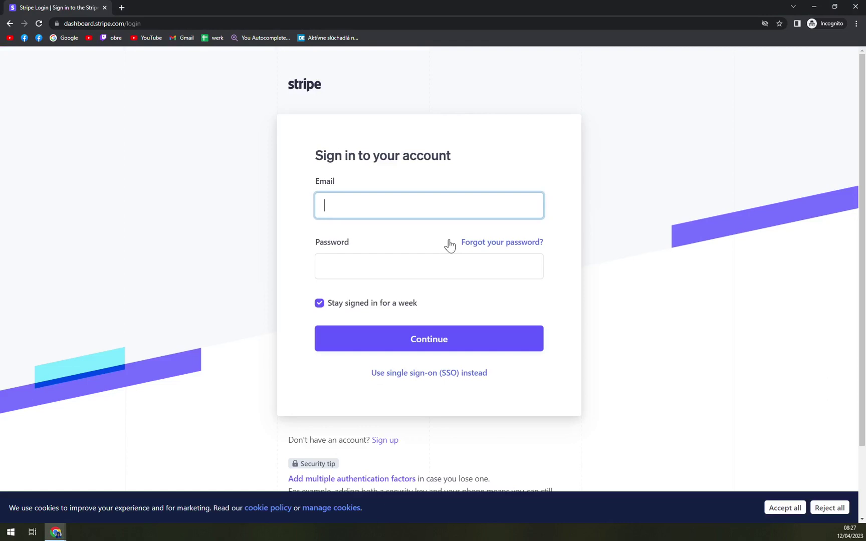
left_click_drag(306, 146, 489, 174)
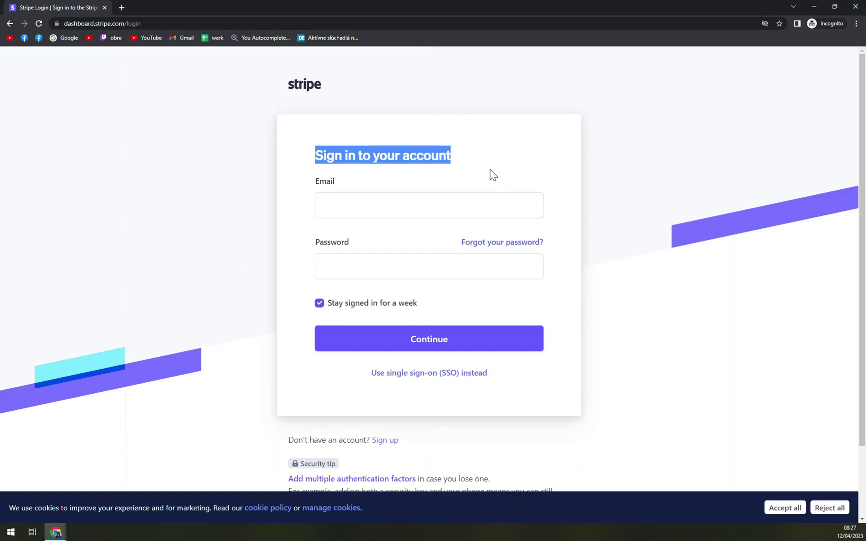
scroll(481, 301, "down", 2)
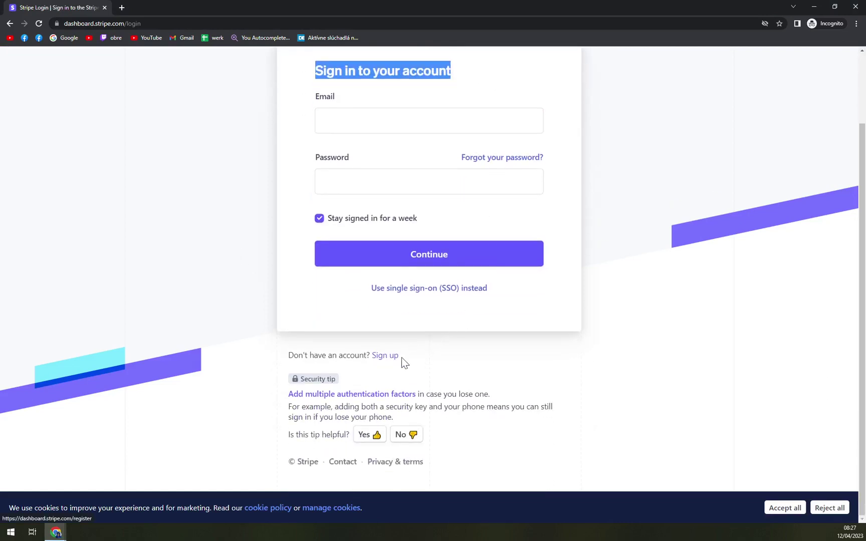
left_click(384, 355)
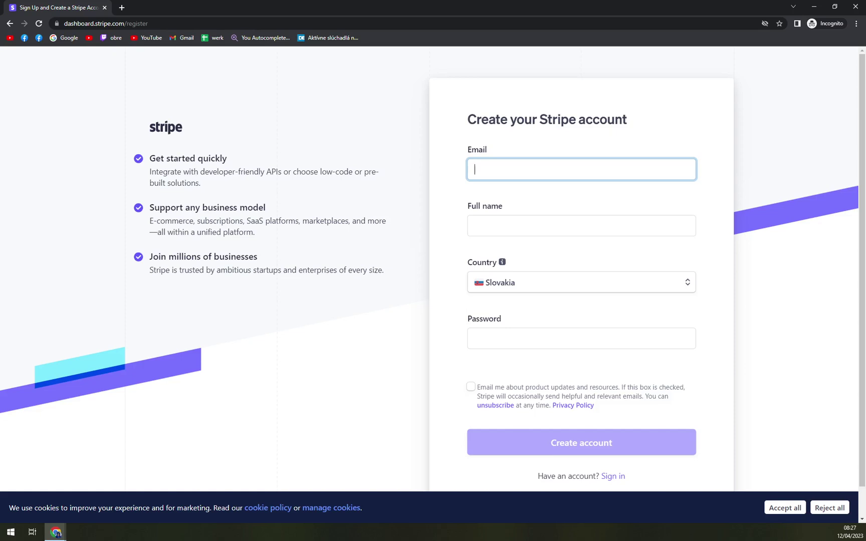
Enter the account email address and the user's full name
left_click(474, 225)
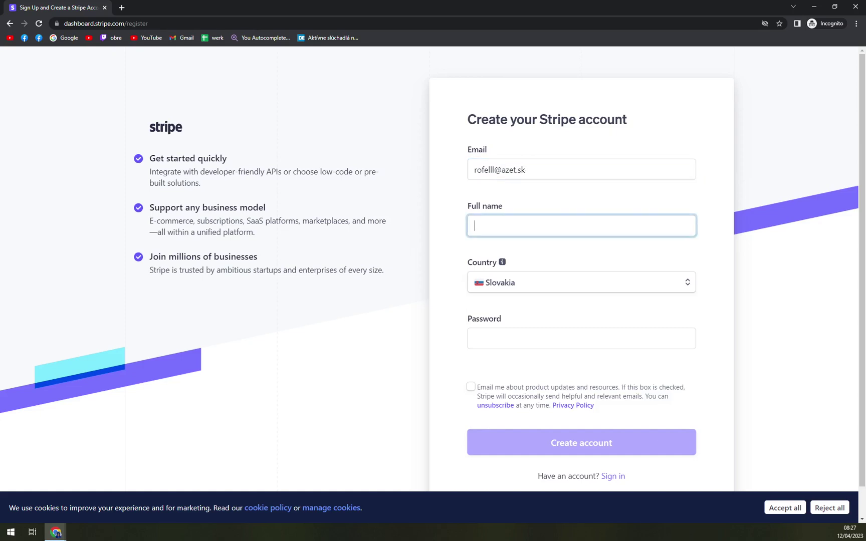
key("Tab")
Keep Slovakia as country, enter the account password, and opt into product update emails
left_click(532, 295)
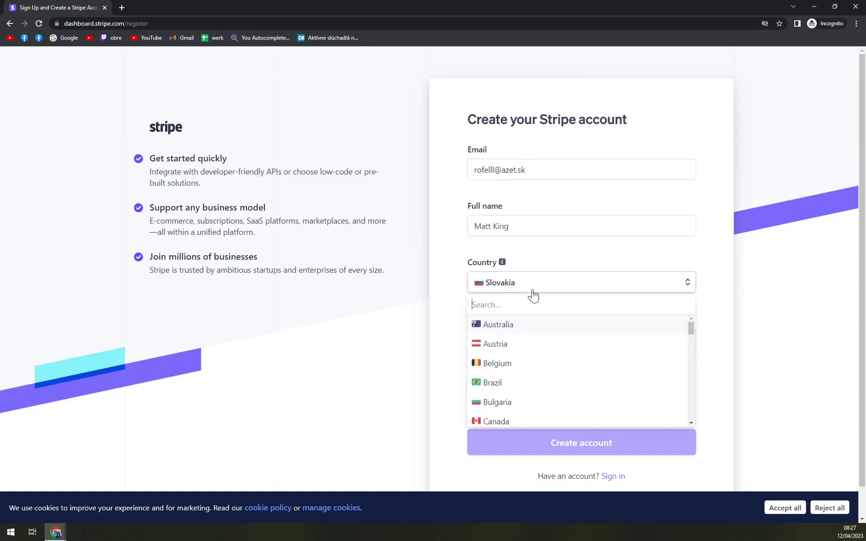
scroll(541, 363, "down", 15)
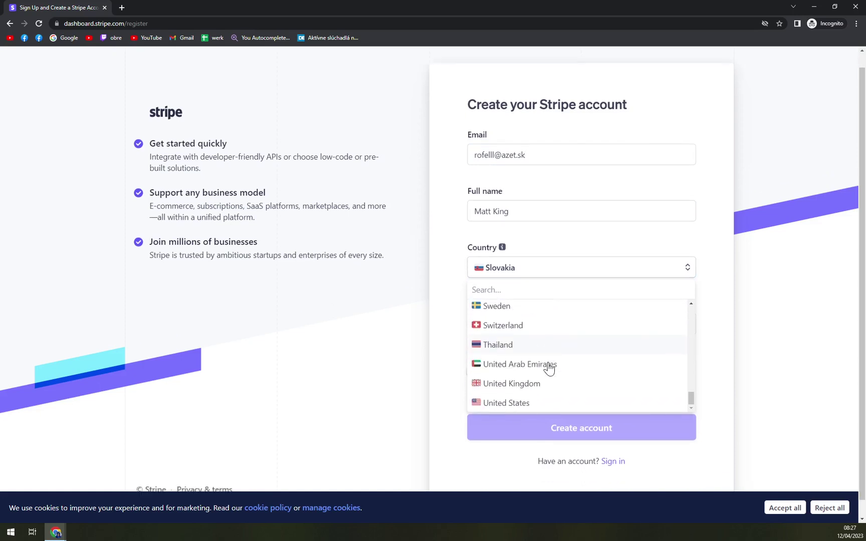
scroll(550, 369, "down", 2)
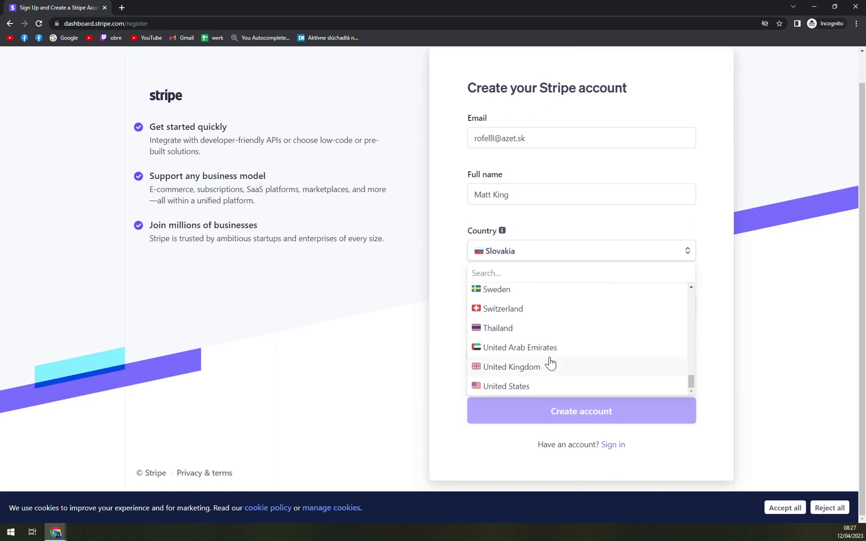
scroll(549, 364, "up", 15)
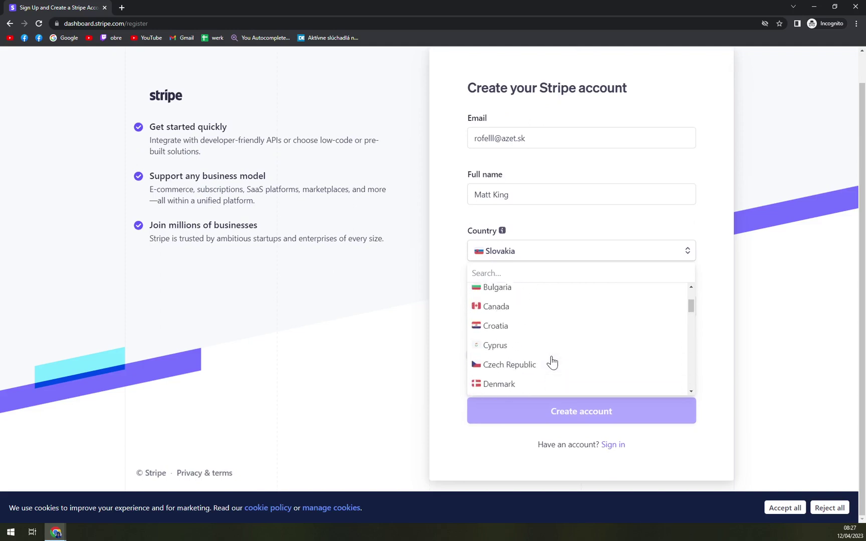
left_click(458, 255)
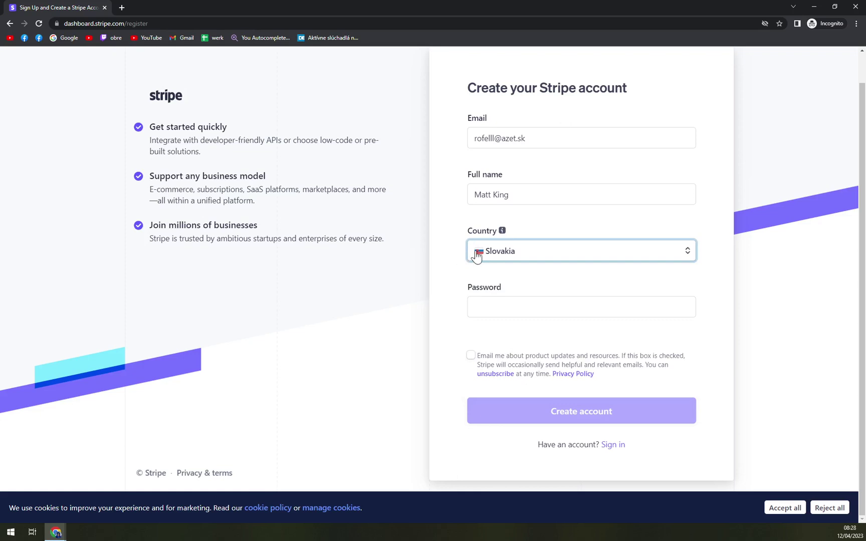
left_click(501, 303)
type("••")
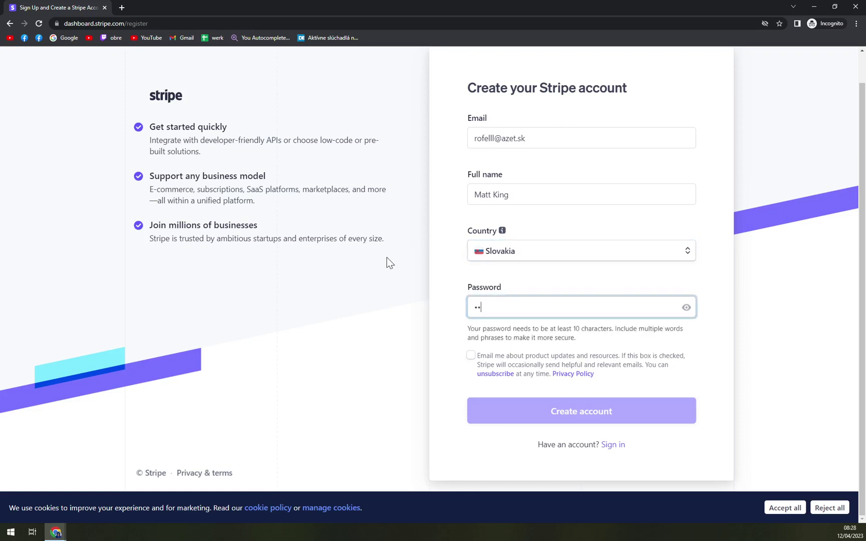
type("•••••••••")
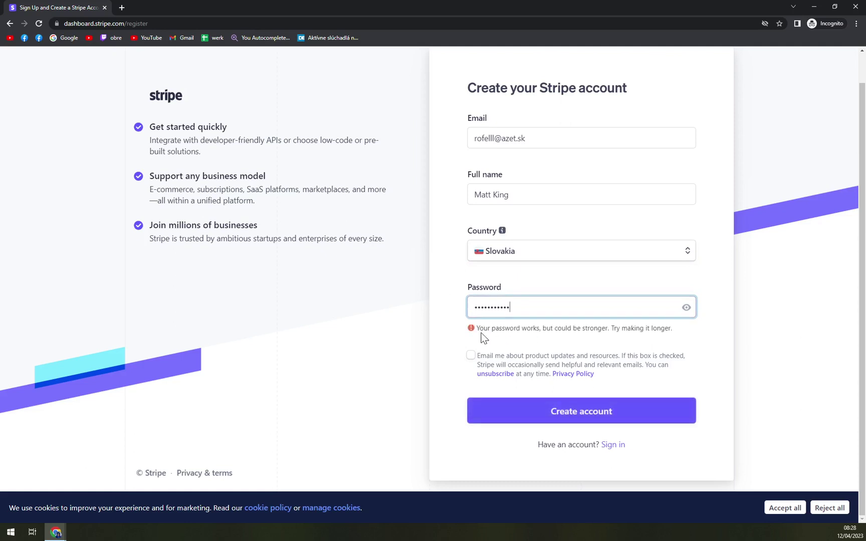
left_click_drag(481, 334, 633, 338)
left_click(520, 338)
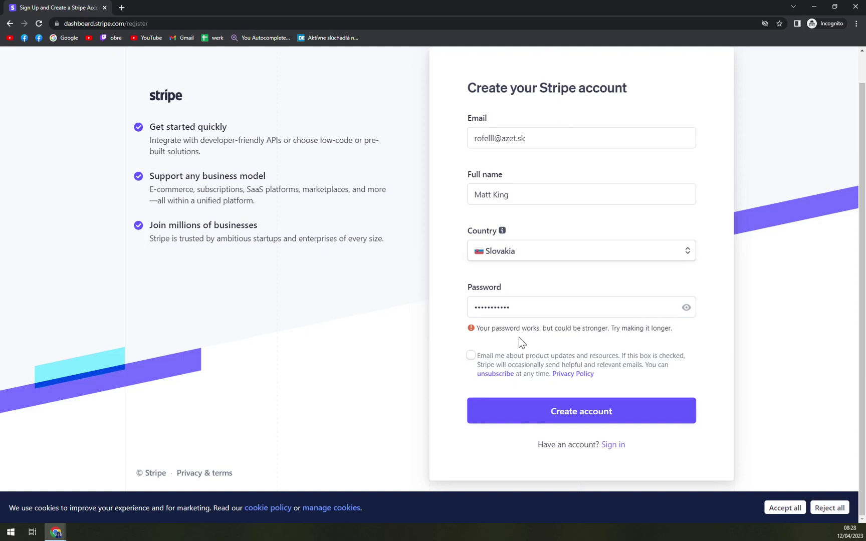
left_click(472, 357)
Create the account, then switch to the Stripe [Test] dashboard browser window
left_click(637, 414)
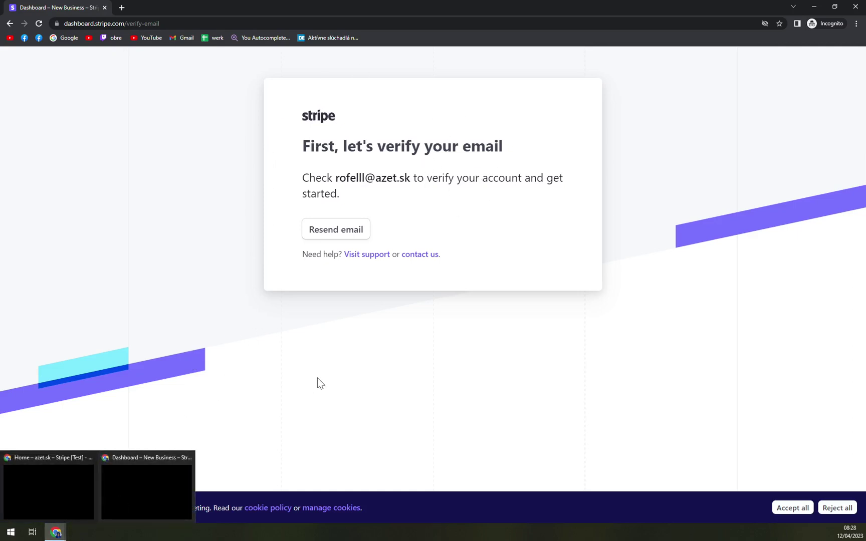
left_click(56, 532)
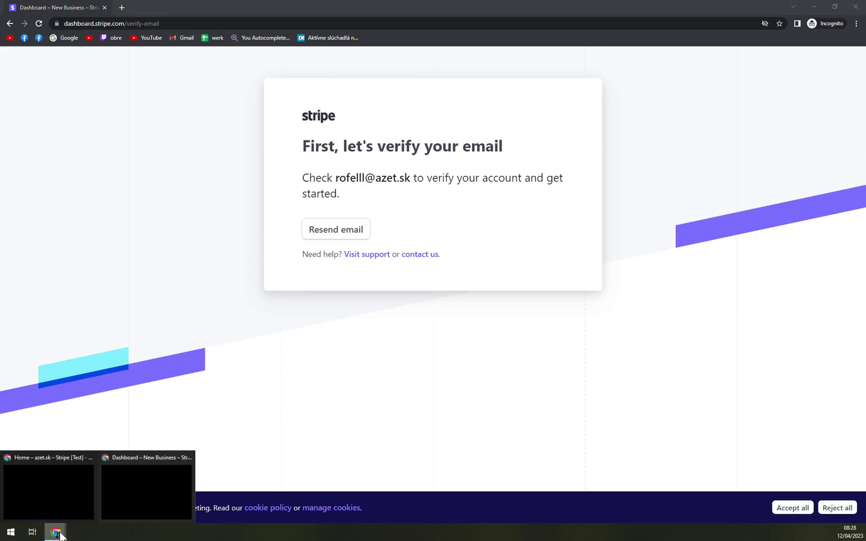
left_click(54, 505)
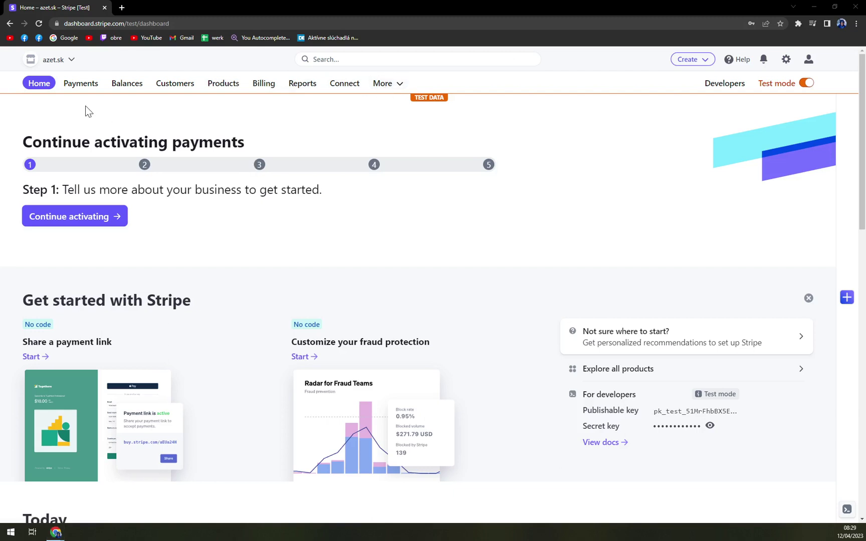
Open Payments from the top bar to see the incomplete €120.00 EUR invoice payment
left_click(75, 86)
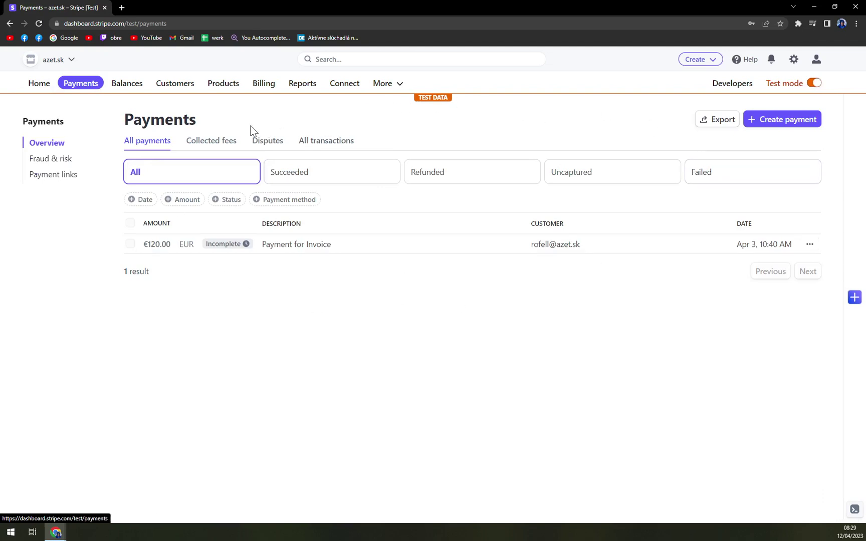
Go to More > Payment links and start a new payment link
left_click(385, 83)
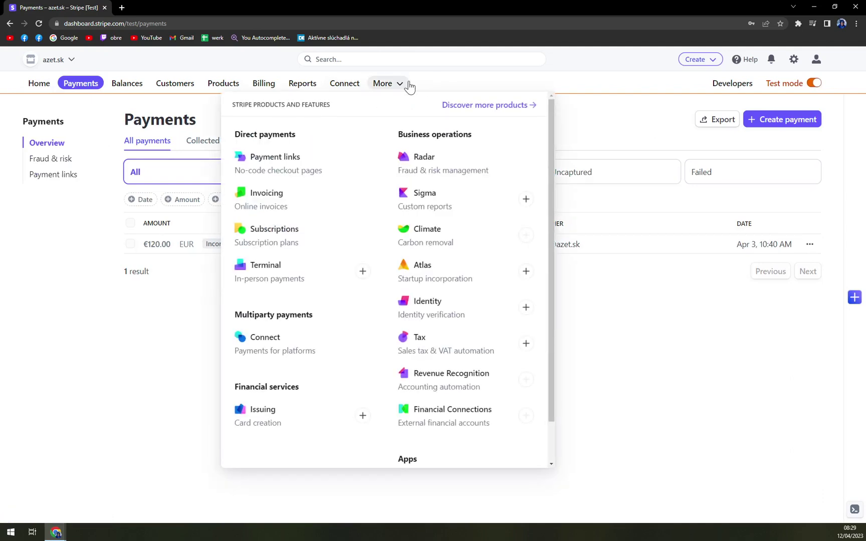
left_click(300, 173)
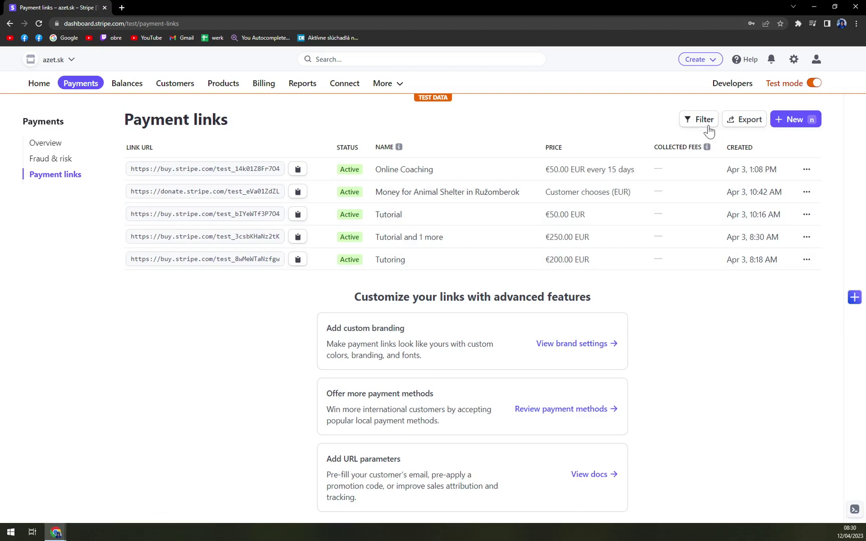
left_click(793, 127)
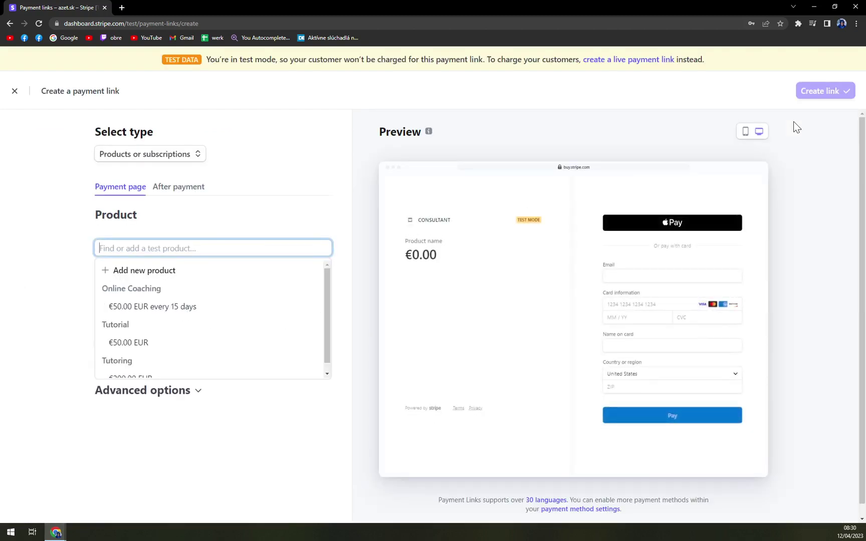
Try the 'Customers choose what to pay' type, then set the link to Products or subscriptions
left_click(196, 160)
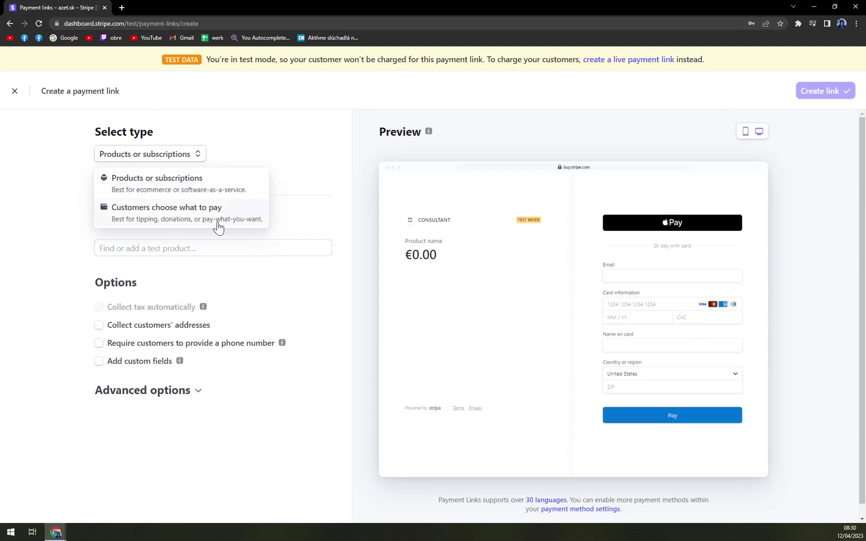
left_click(186, 191)
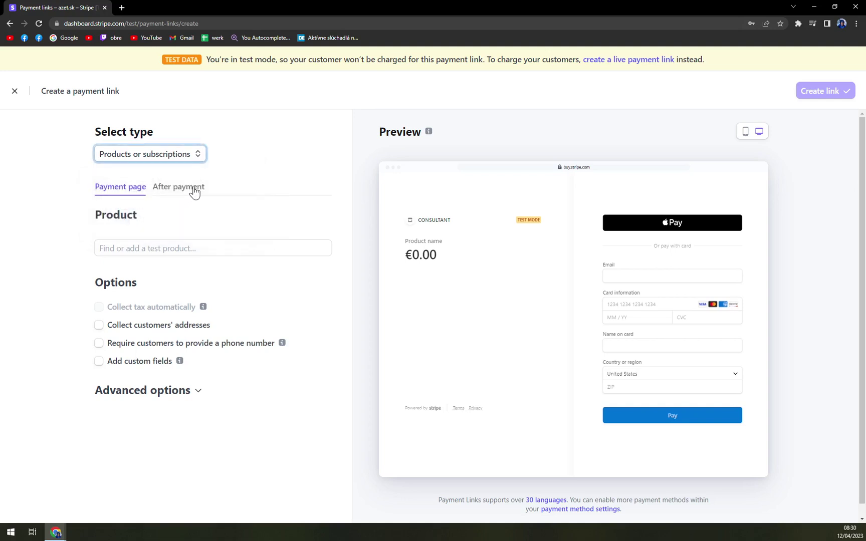
left_click(185, 156)
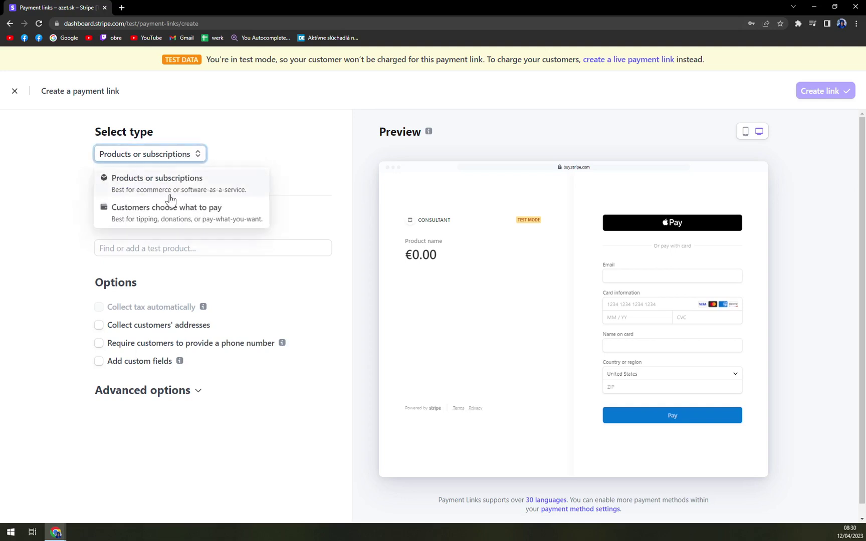
left_click(161, 222)
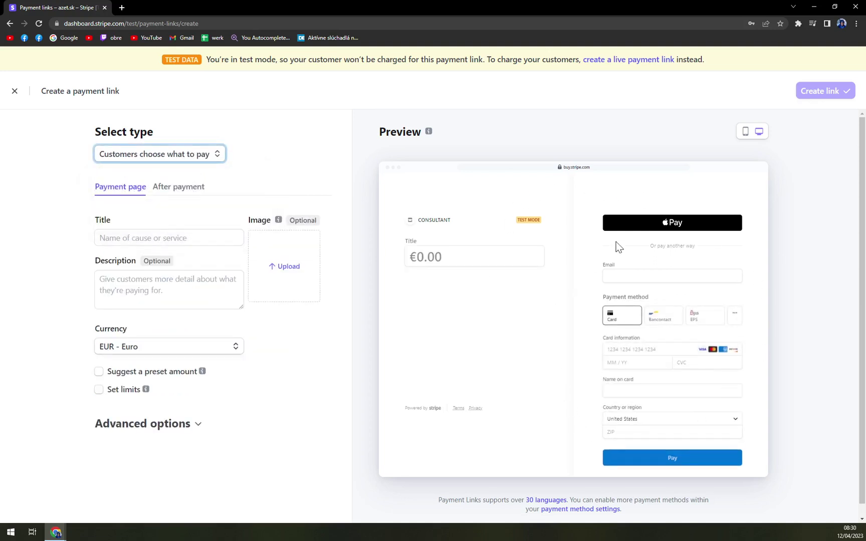
left_click(540, 247)
left_click(442, 256)
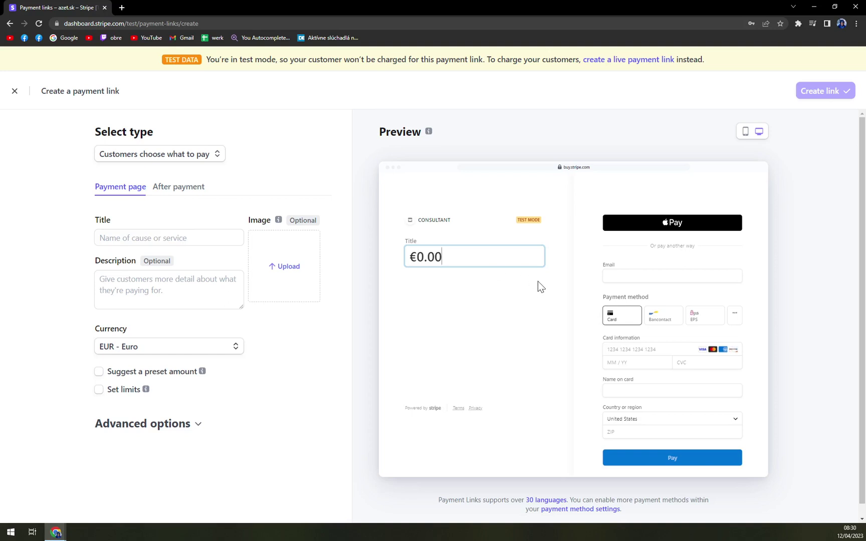
left_click(198, 155)
left_click(157, 183)
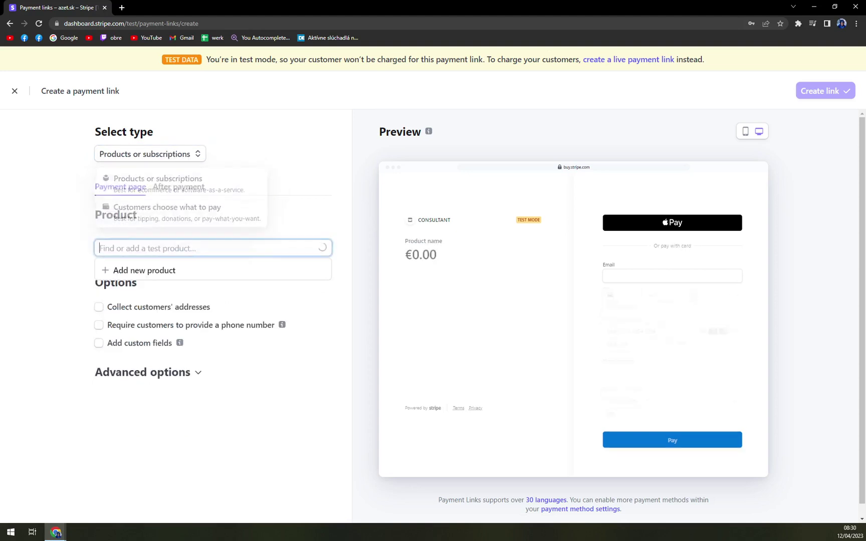
left_click(213, 219)
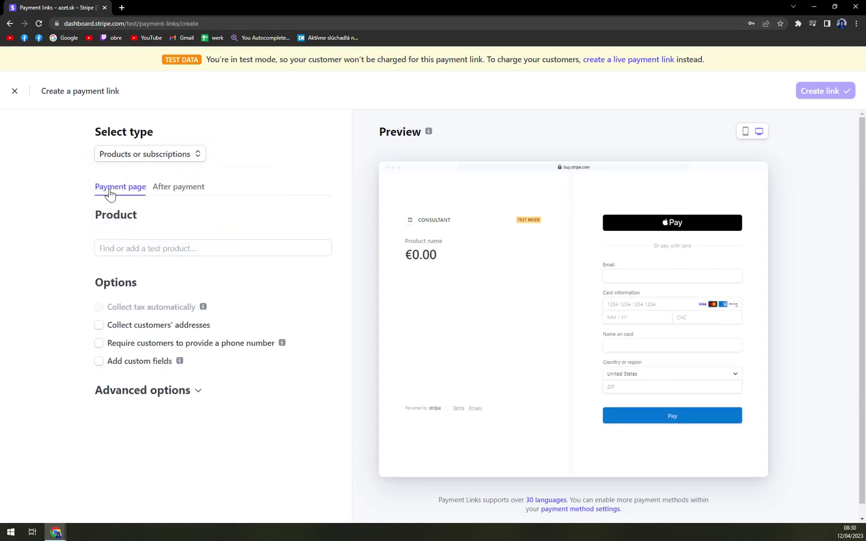
Review the After payment confirmation options, then return to the Payment page product settings
left_click(168, 195)
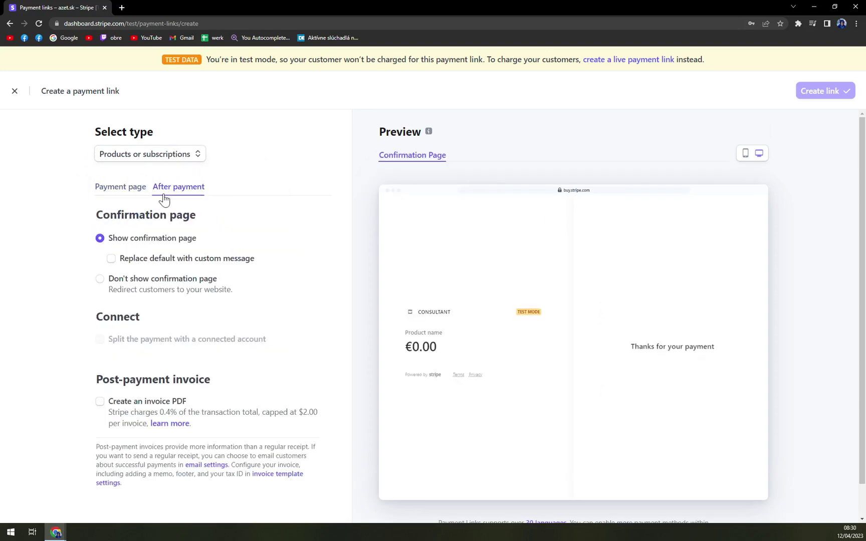
left_click(120, 194)
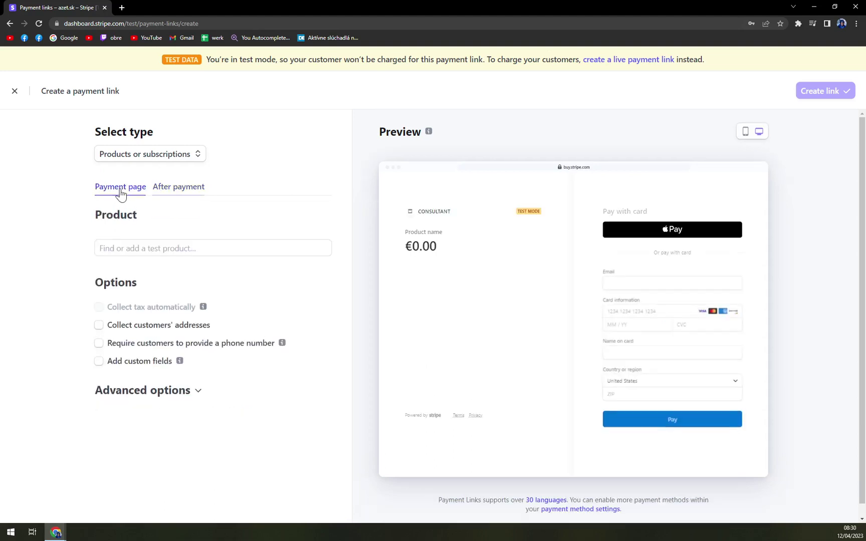
left_click(181, 196)
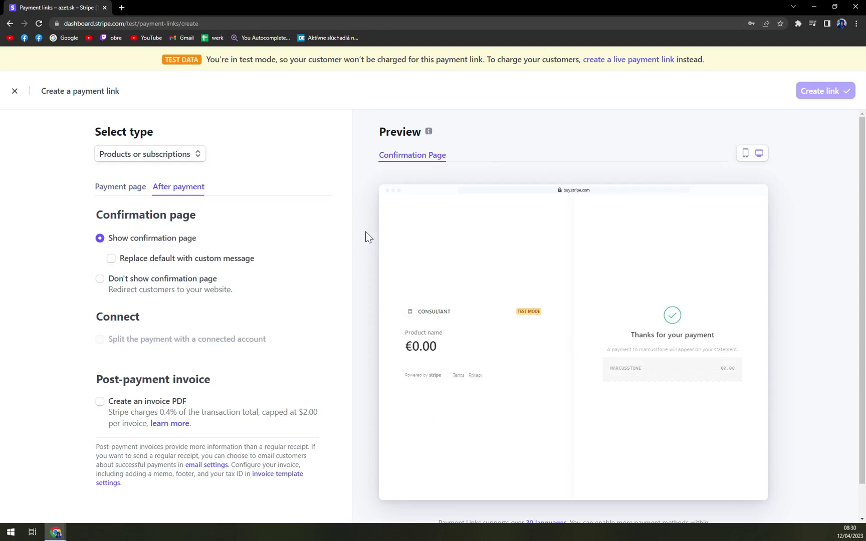
left_click(119, 191)
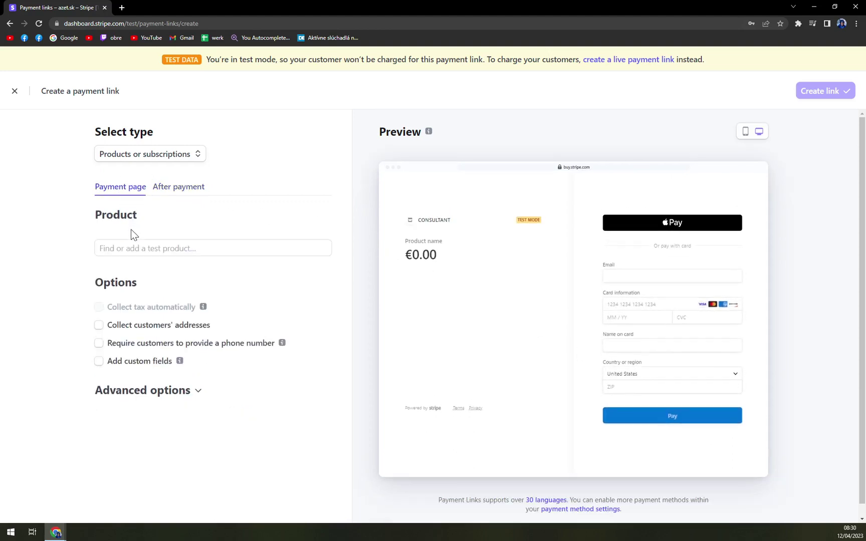
left_click(134, 248)
left_click(69, 265)
Add the Tutorial €50.00 and Tutoring €200.00 products to the payment link
left_click(134, 248)
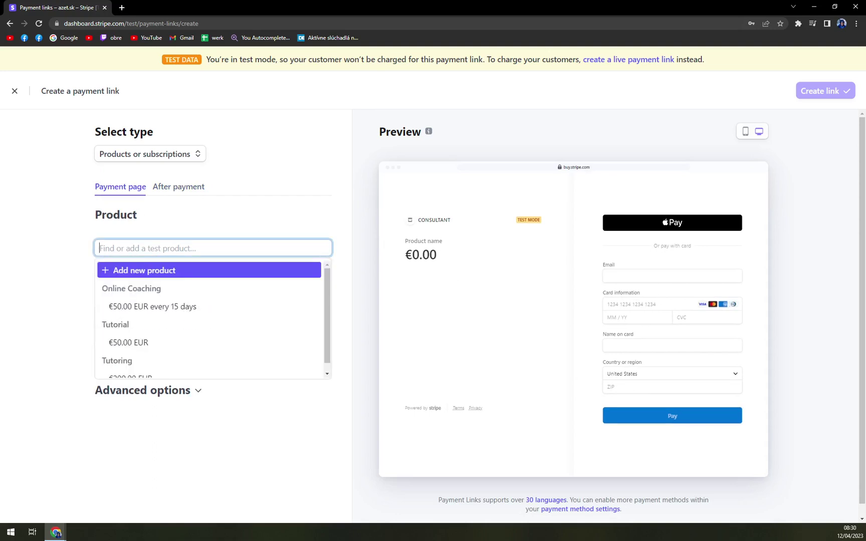
scroll(211, 313, "down", 1)
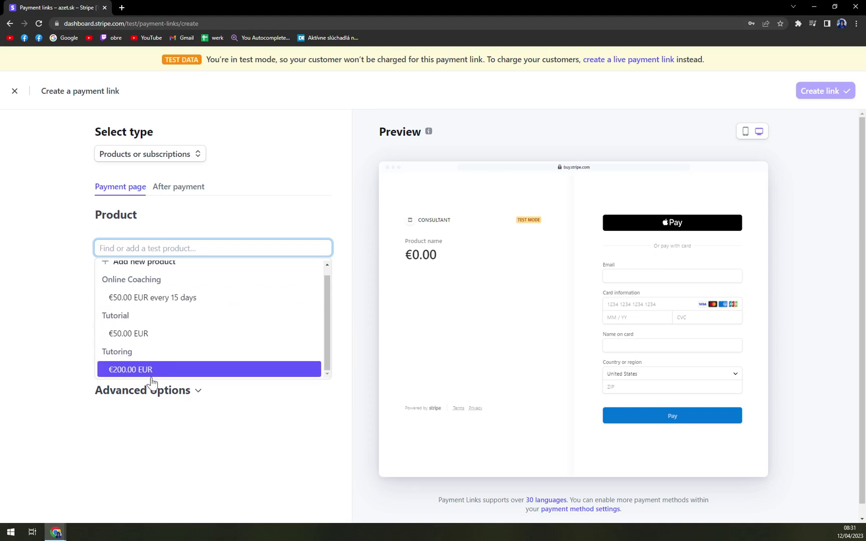
left_click(129, 333)
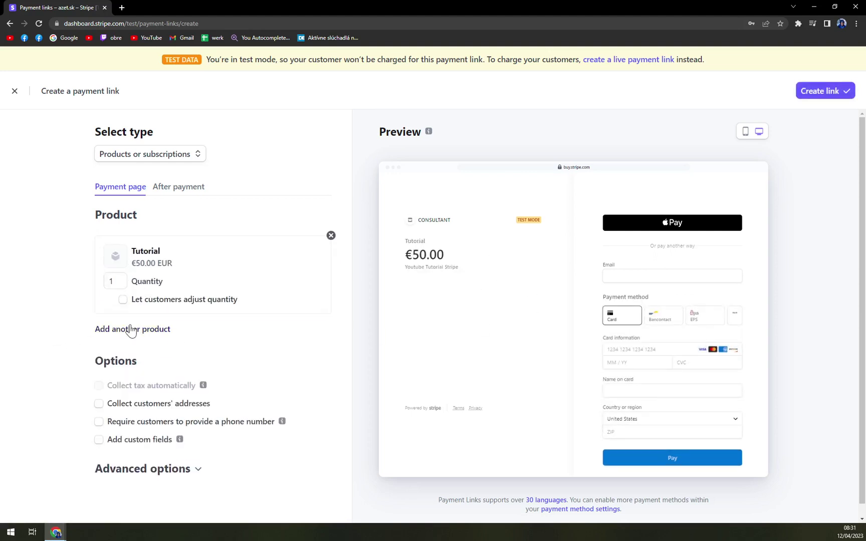
left_click(130, 329)
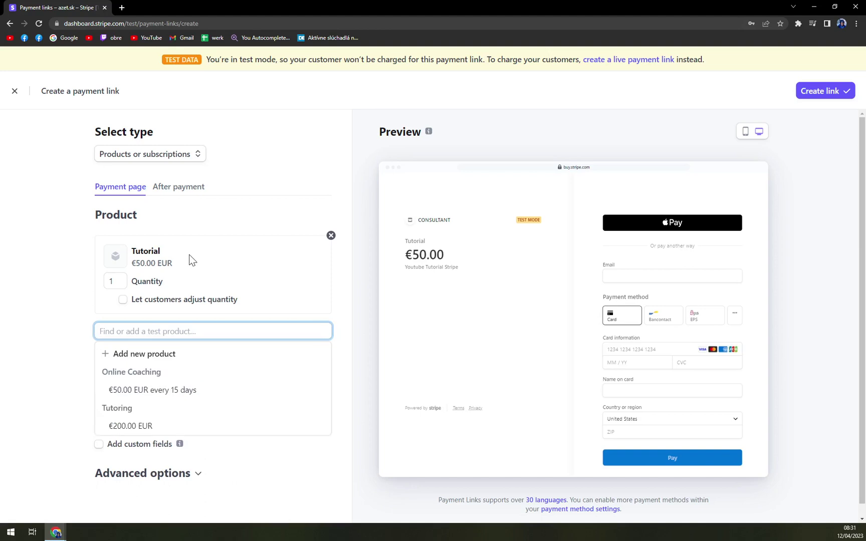
left_click(146, 423)
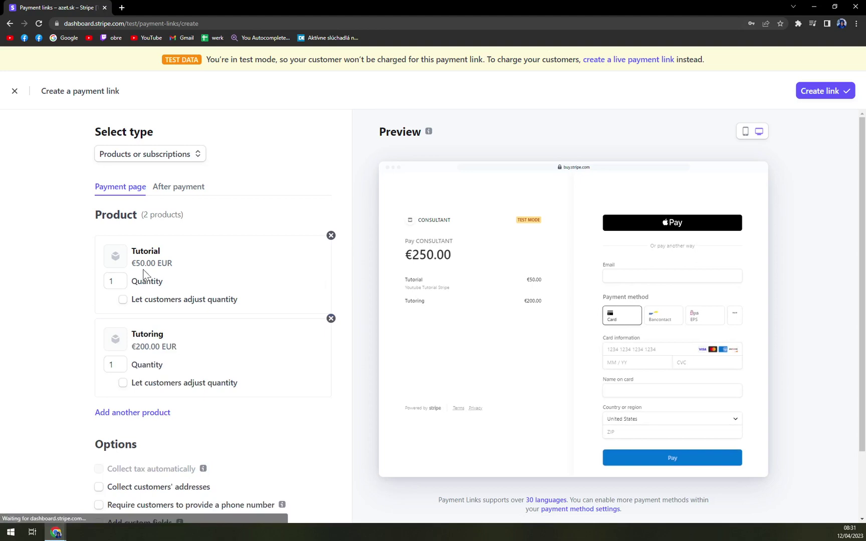
Inspect the checkout preview's Tutorial details and try the Bancontact and card payment options
left_click_drag(410, 252, 456, 261)
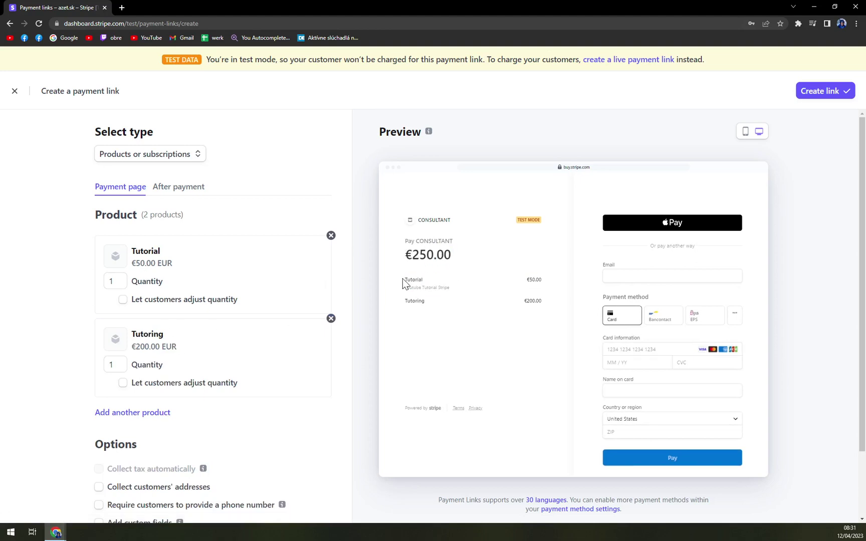
left_click_drag(405, 284, 473, 294)
left_click_drag(405, 287, 396, 302)
left_click(622, 280)
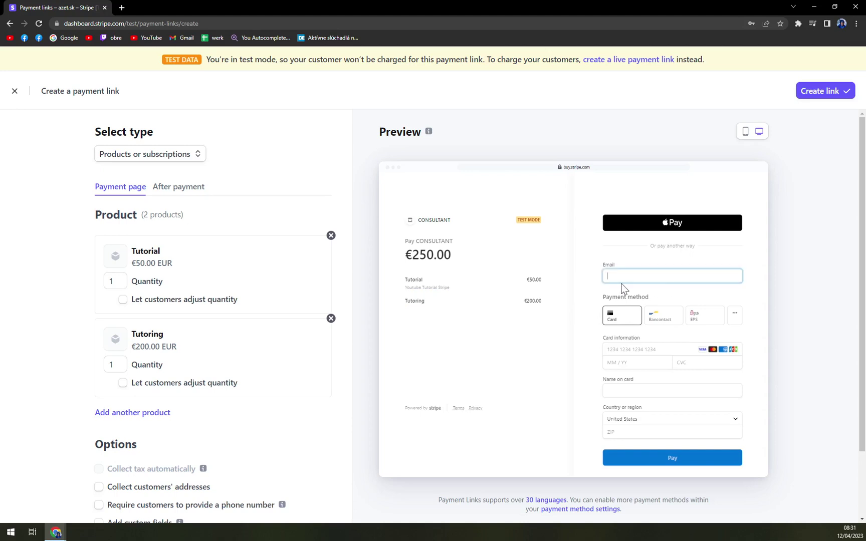
left_click(645, 319)
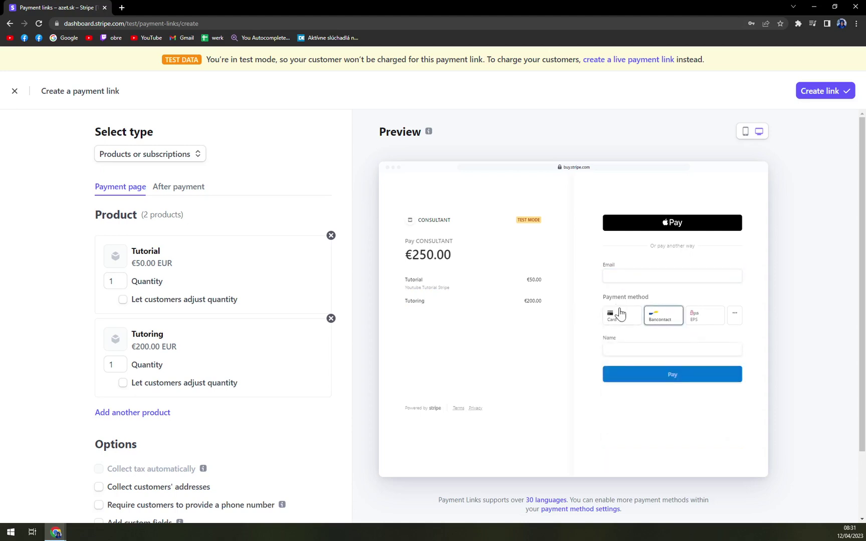
left_click(619, 315)
scroll(704, 293, "down", 1)
left_click(735, 270)
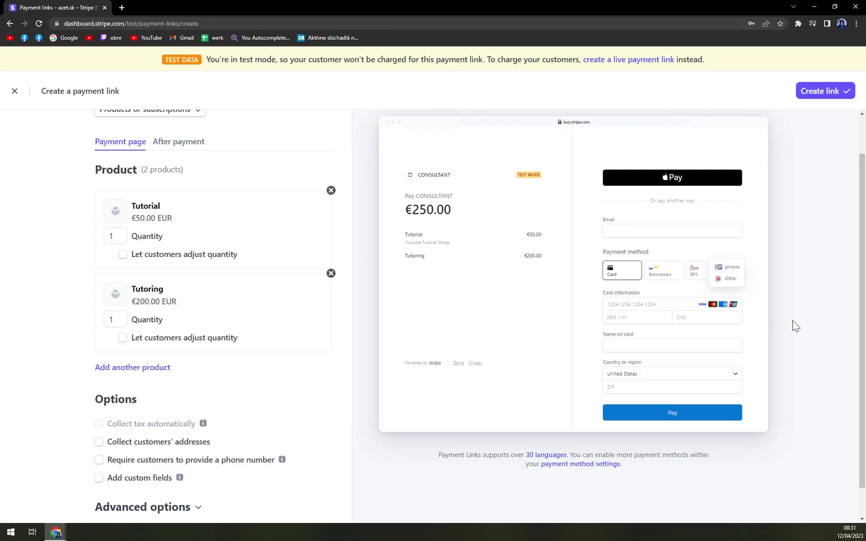
scroll(789, 320, "down", 1)
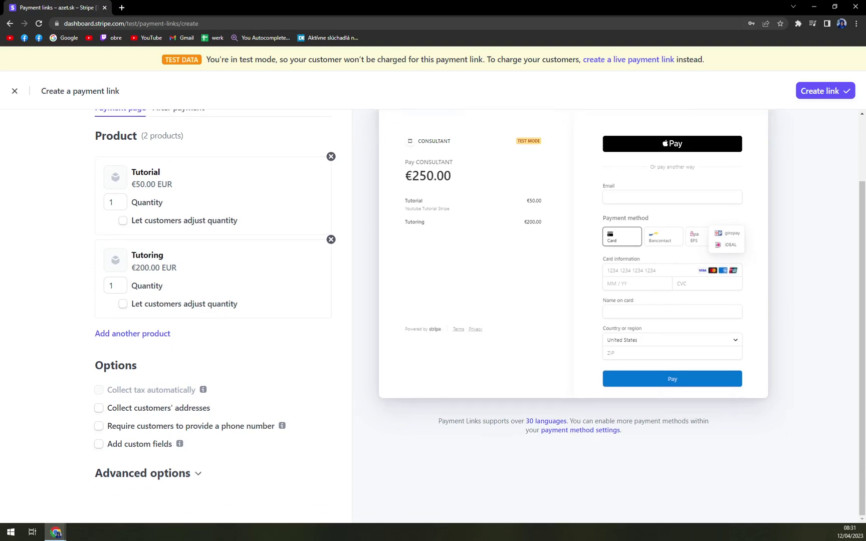
left_click(655, 341)
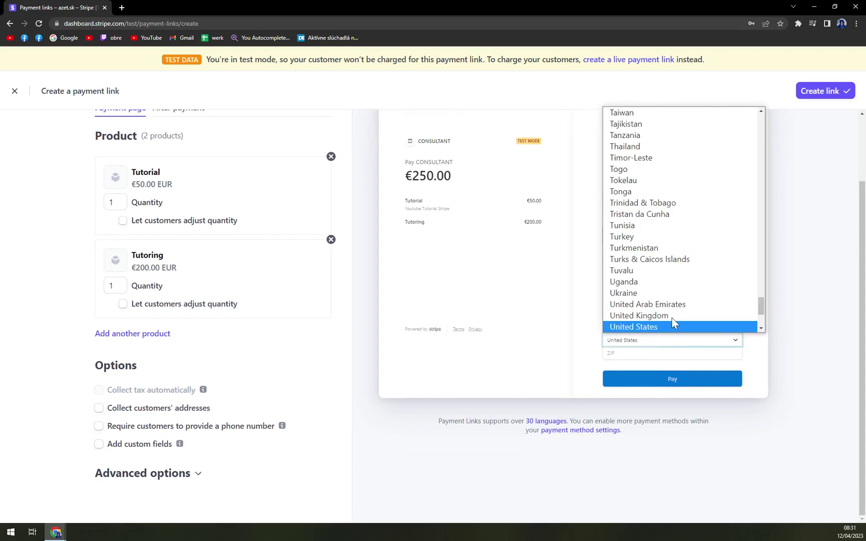
scroll(677, 288, "up", 5)
scroll(677, 289, "up", 4)
scroll(677, 289, "down", 10)
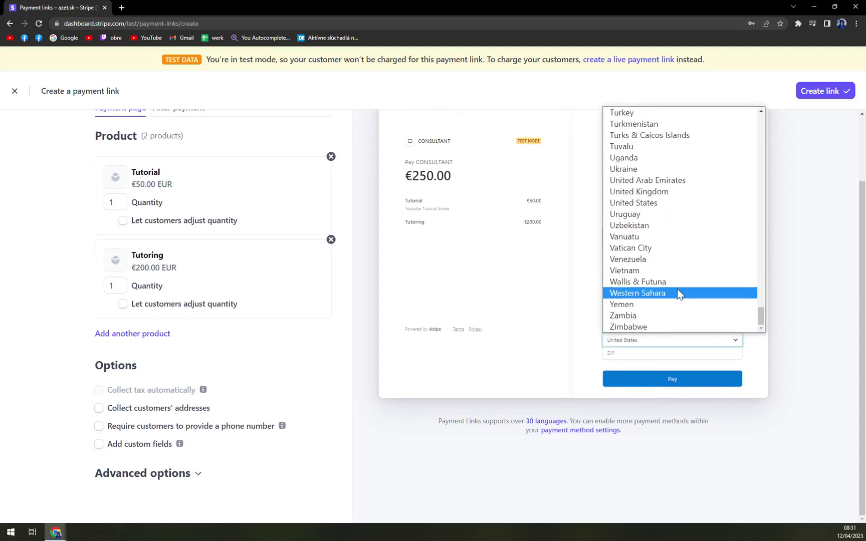
scroll(670, 310, "up", 20)
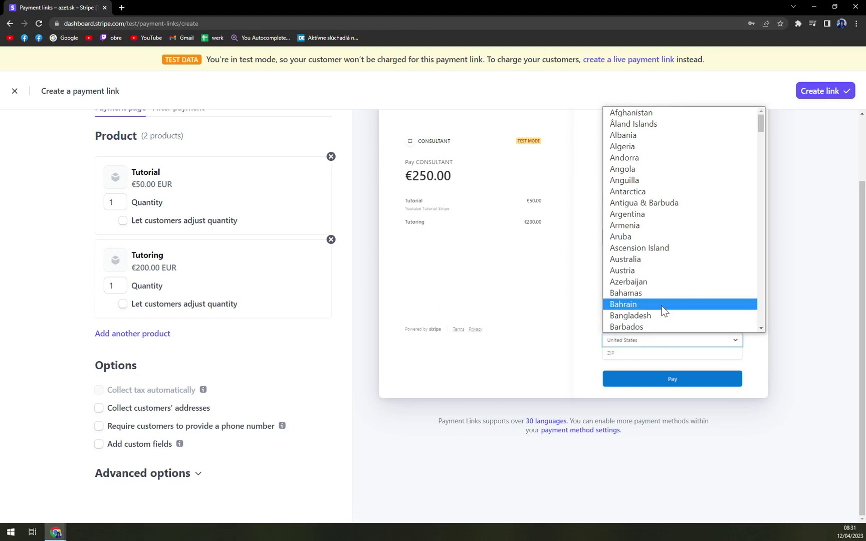
left_click(839, 230)
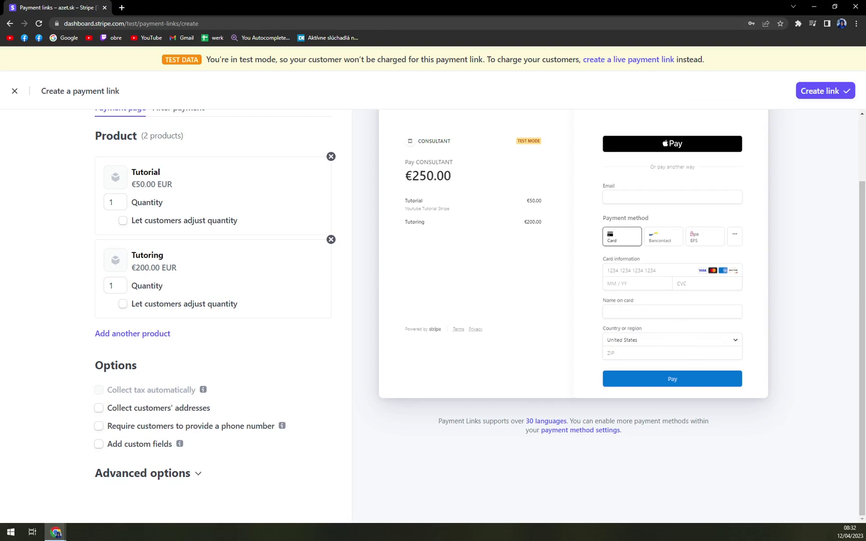
left_click(134, 336)
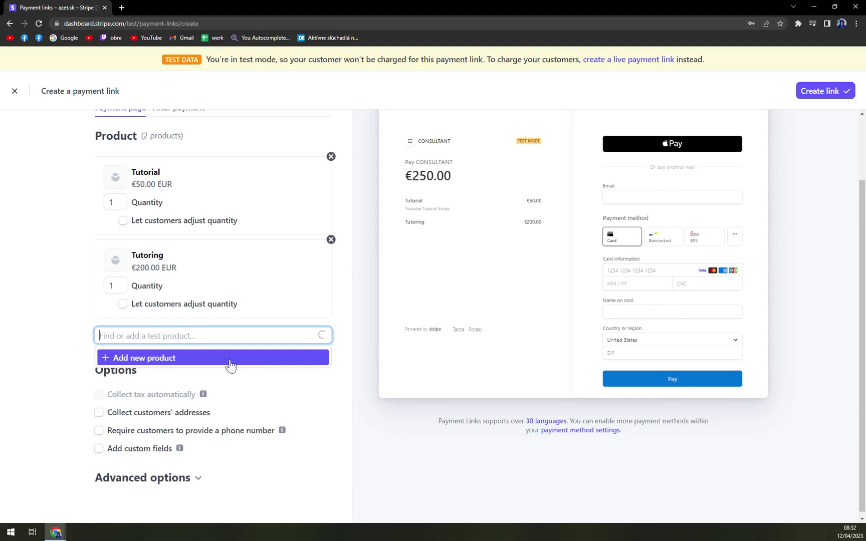
left_click(153, 358)
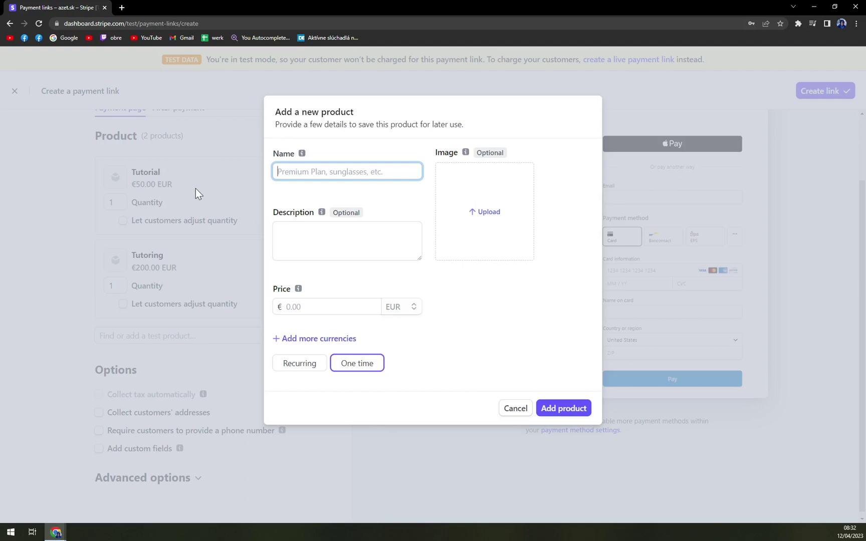
left_click(515, 408)
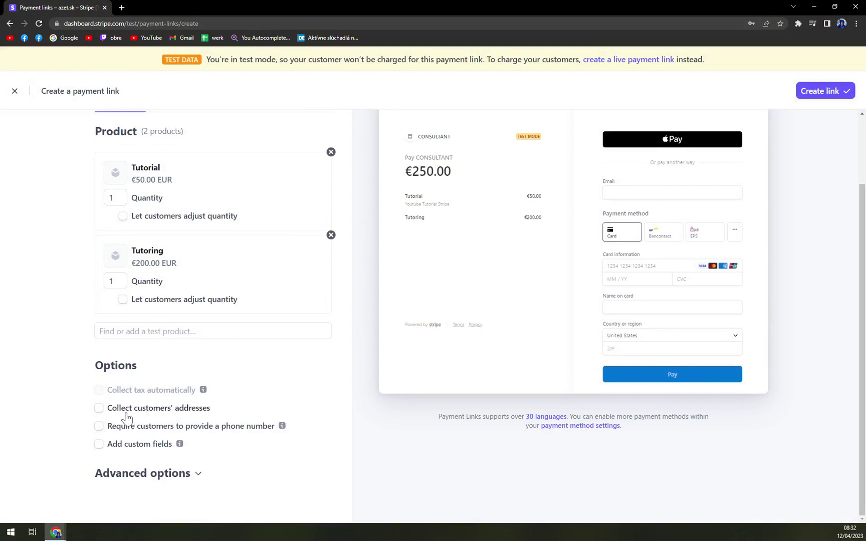
Try address collection and a required phone number, leaving both turned off
left_click(169, 414)
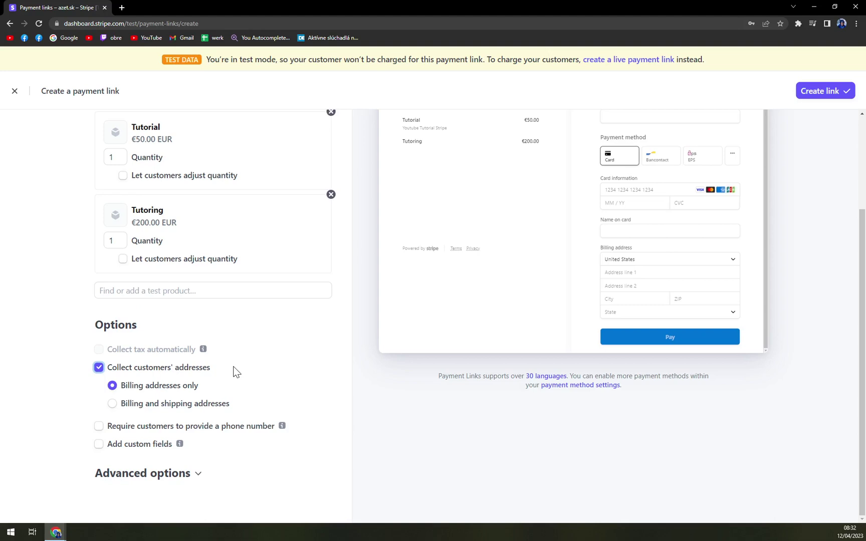
left_click(150, 368)
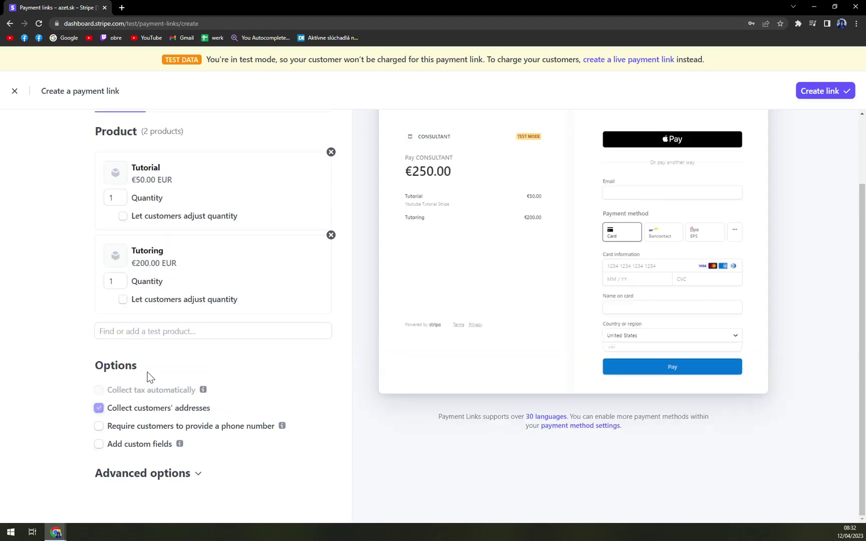
left_click(147, 434)
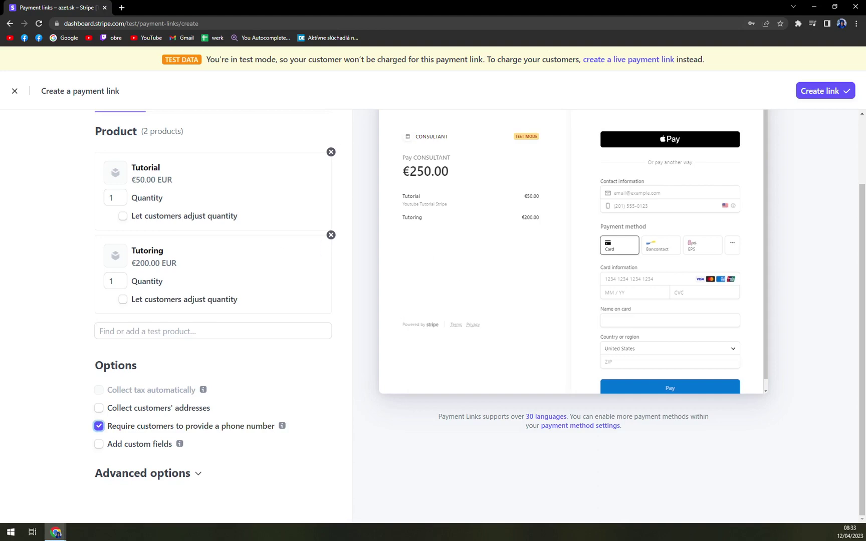
left_click(131, 429)
Try the Numbers only and Dropdown custom field types, then turn custom fields off
left_click(138, 450)
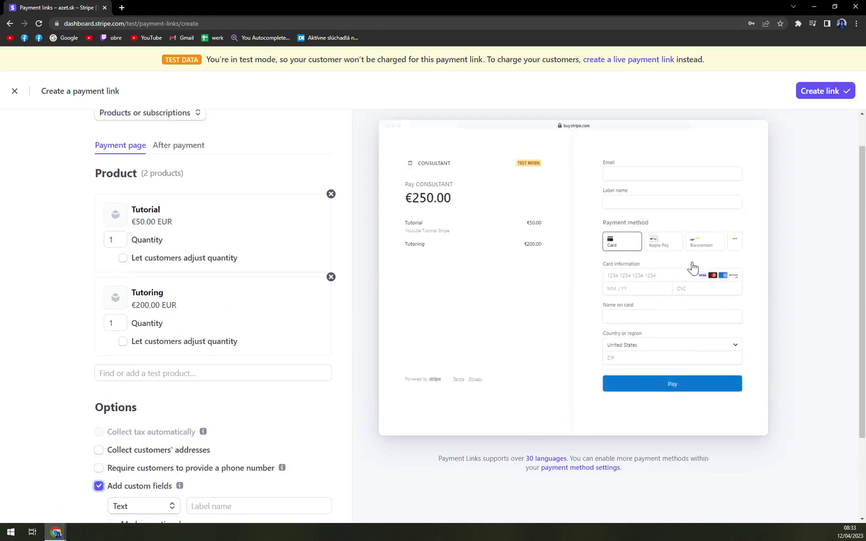
scroll(692, 269, "up", 2)
scroll(581, 268, "down", 3)
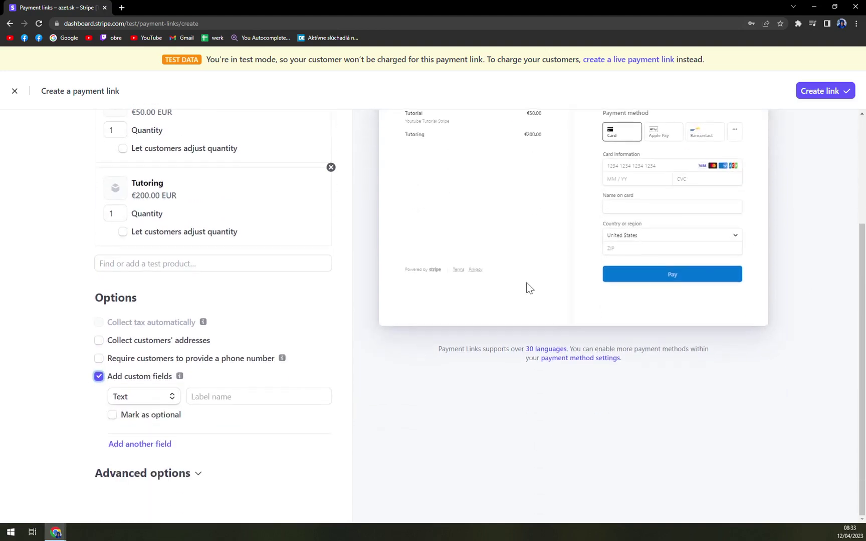
left_click(142, 397)
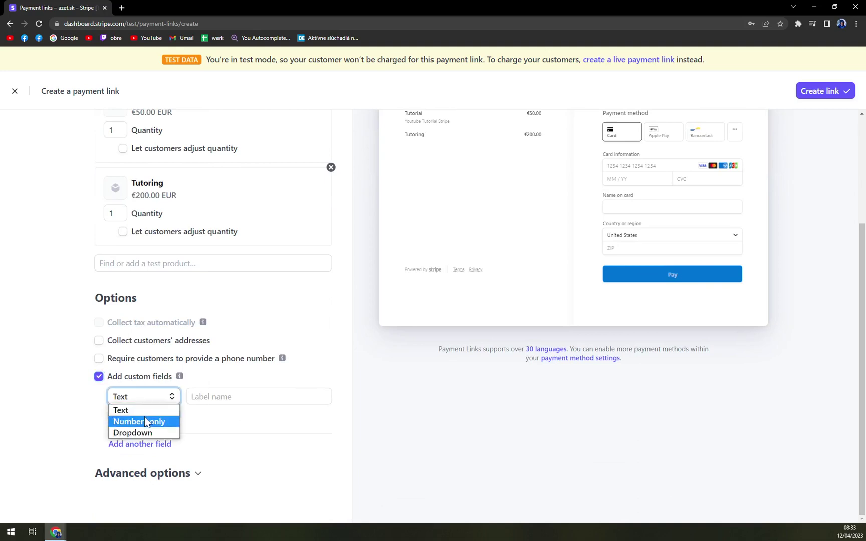
left_click(146, 420)
left_click(150, 402)
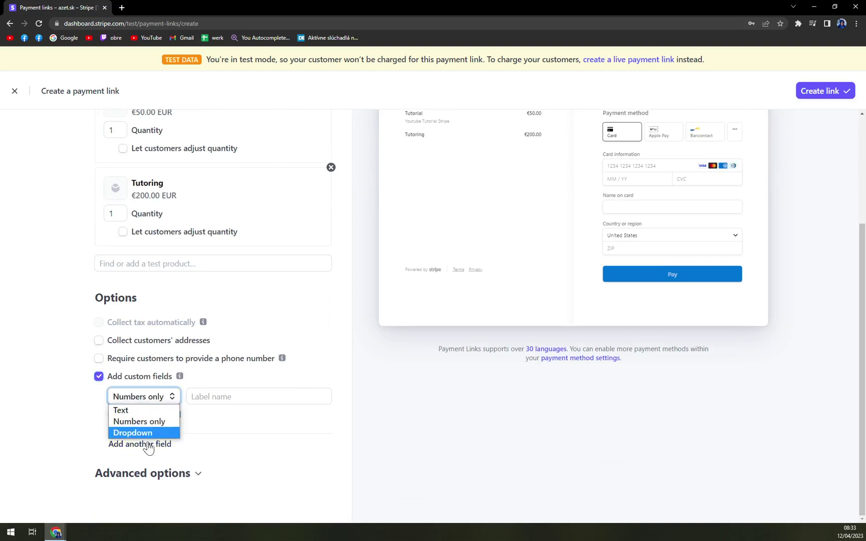
left_click(98, 376)
In Advanced options, toggle promotion codes on and off and enable saving payment details
left_click(160, 476)
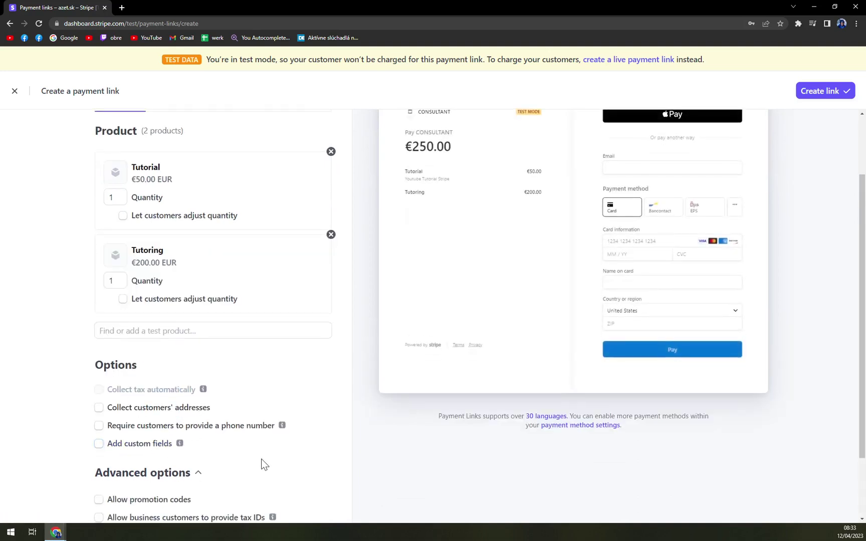
scroll(261, 451, "down", 2)
left_click(170, 419)
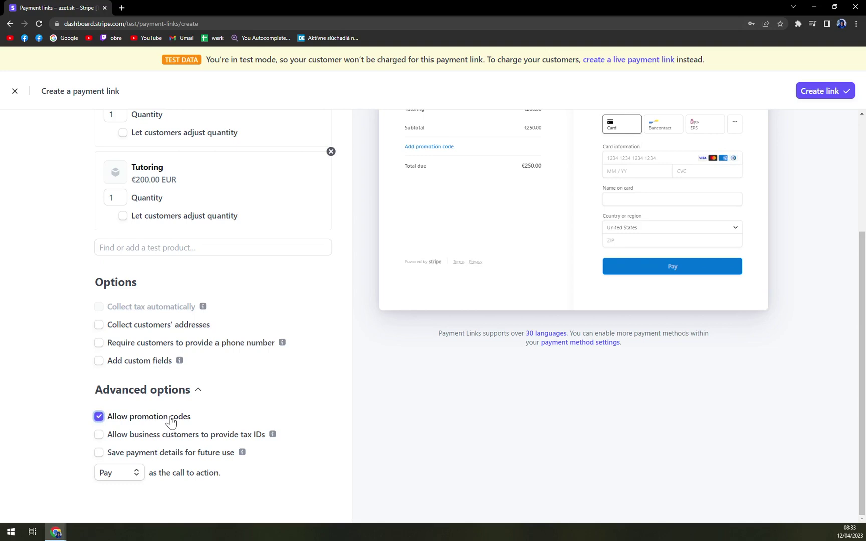
scroll(445, 231, "up", 4)
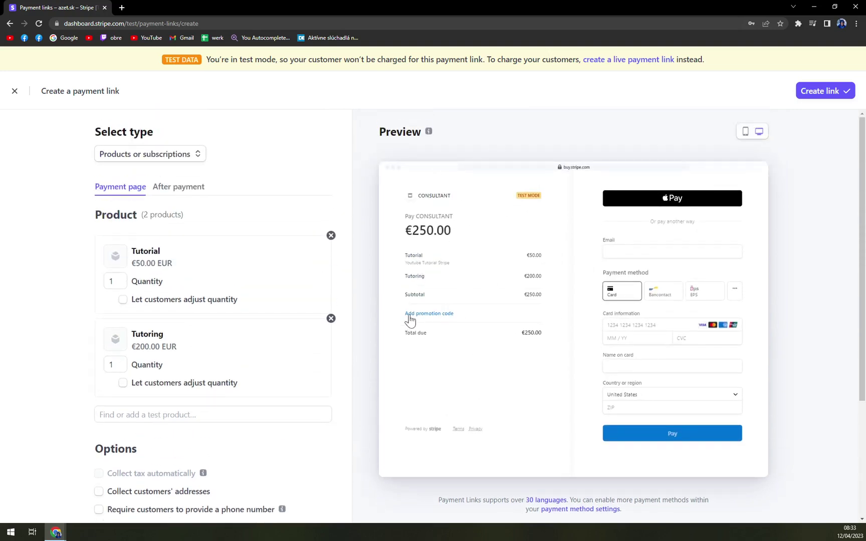
scroll(394, 349, "down", 4)
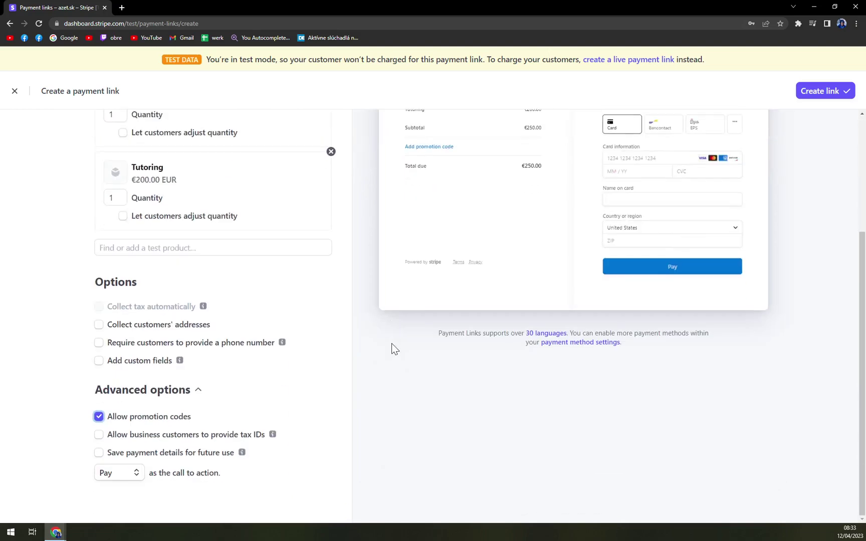
left_click(141, 418)
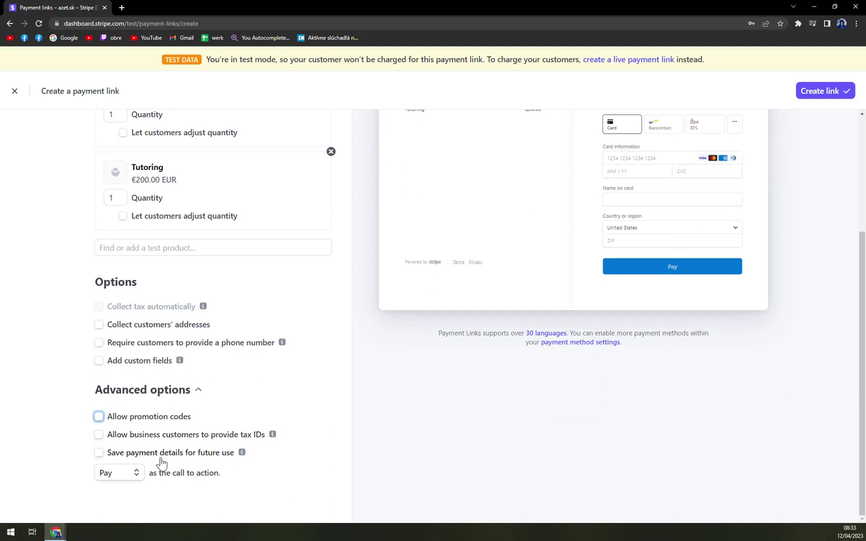
left_click(184, 456)
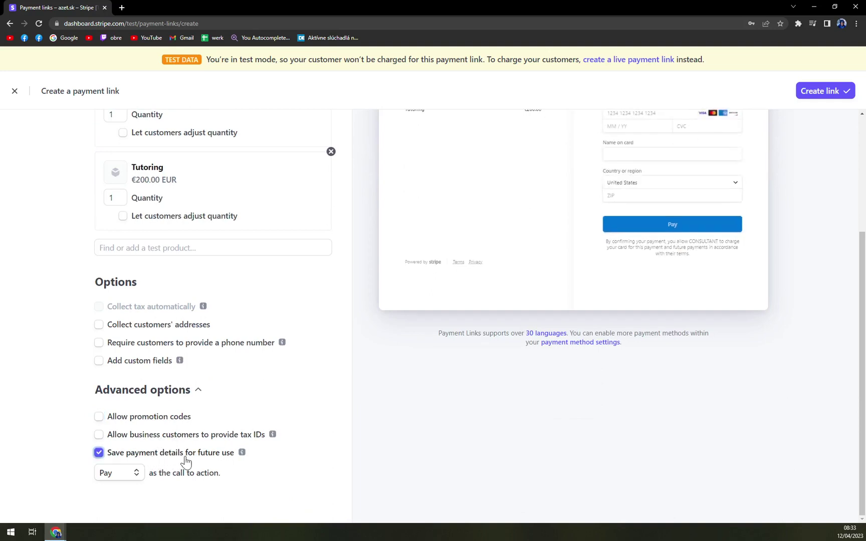
Set the call to action to Donate after briefly choosing Book
scroll(629, 282, "up", 3)
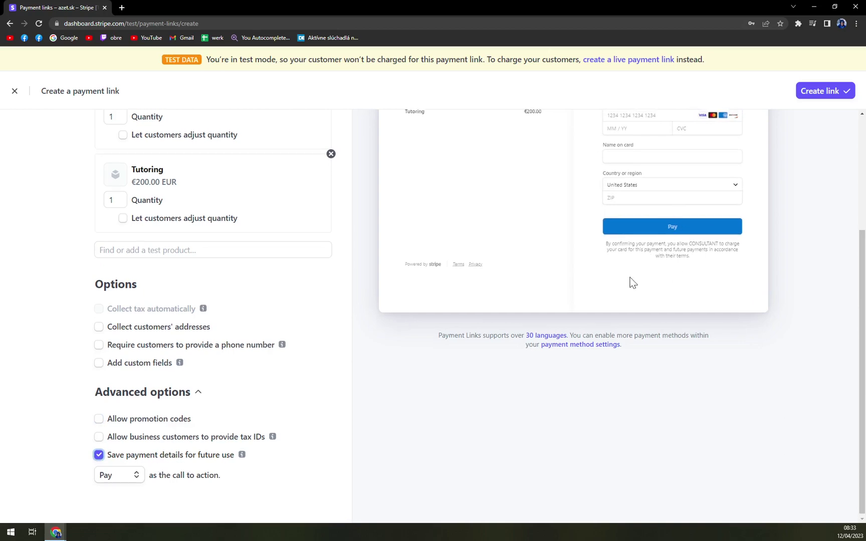
scroll(668, 393, "down", 2)
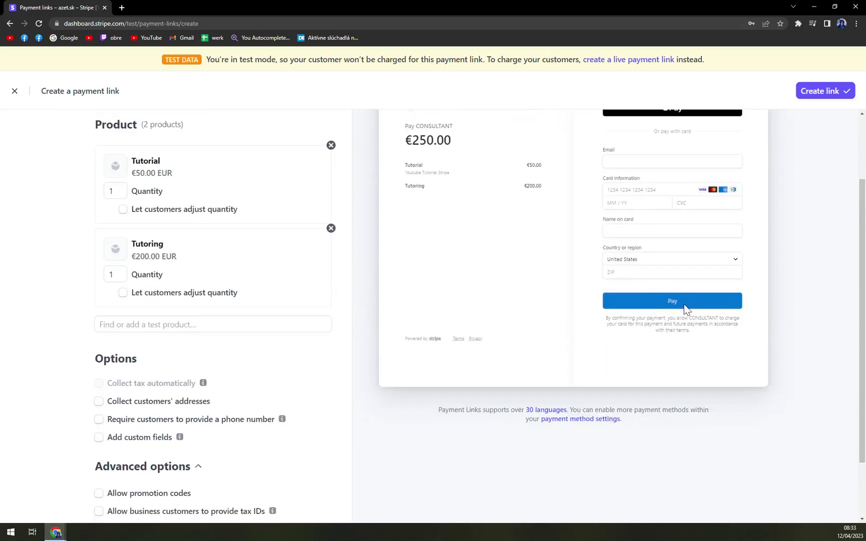
scroll(685, 307, "down", 1)
left_click(118, 504)
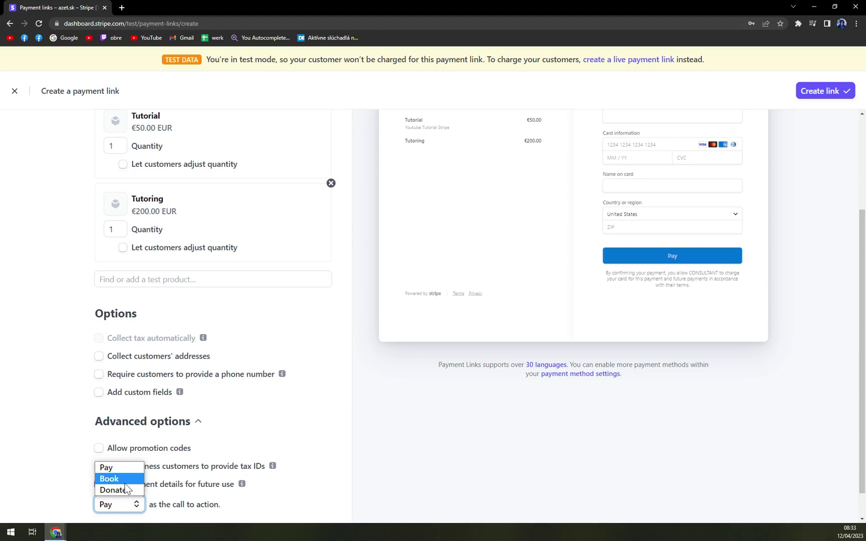
left_click(127, 481)
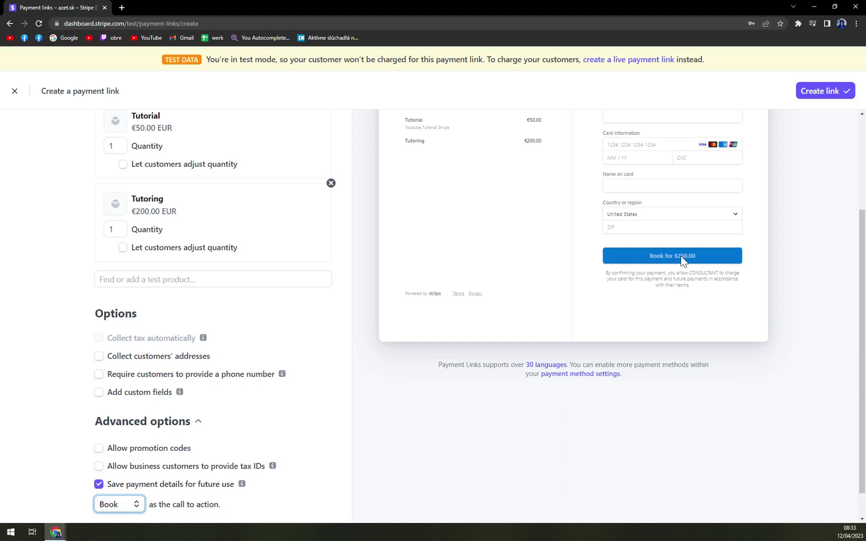
left_click(119, 503)
left_click(117, 491)
scroll(251, 469, "up", 3)
Switch the type to 'Customers choose what to pay', trying Pay before restoring Donate
left_click(159, 156)
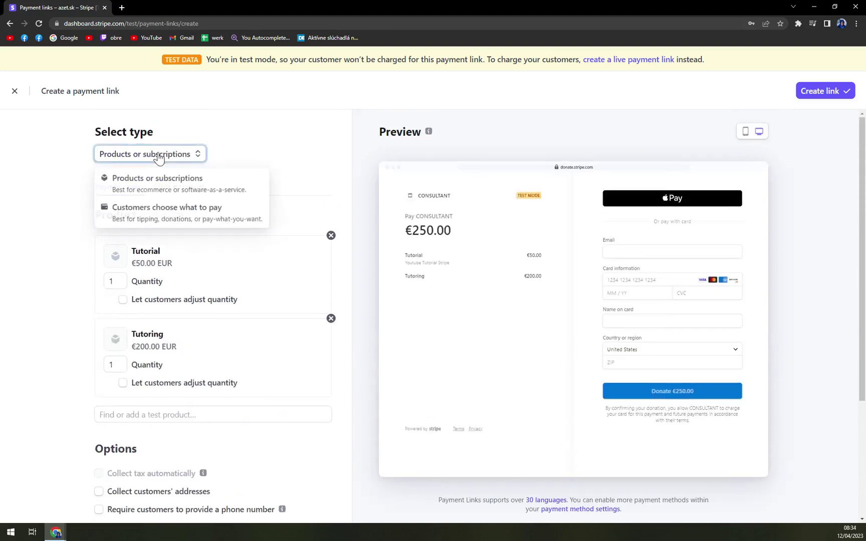
left_click(166, 222)
scroll(311, 400, "down", 1)
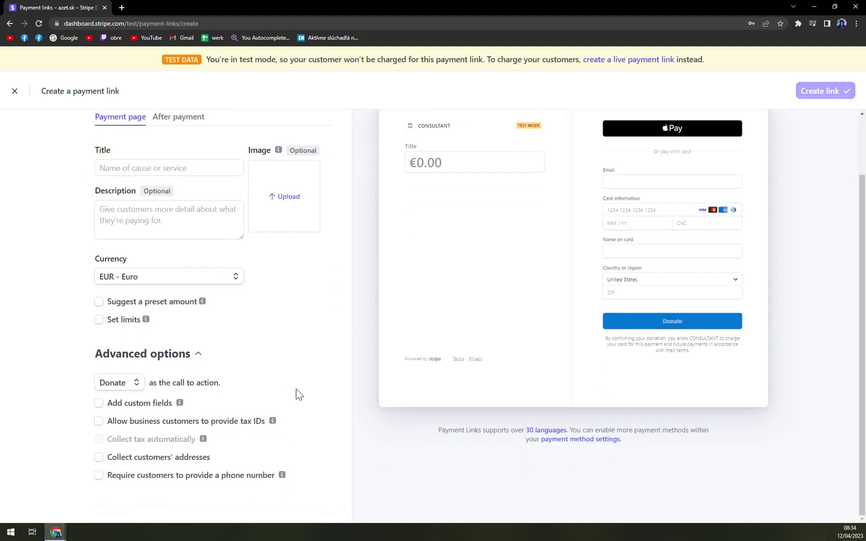
scroll(443, 373, "up", 1)
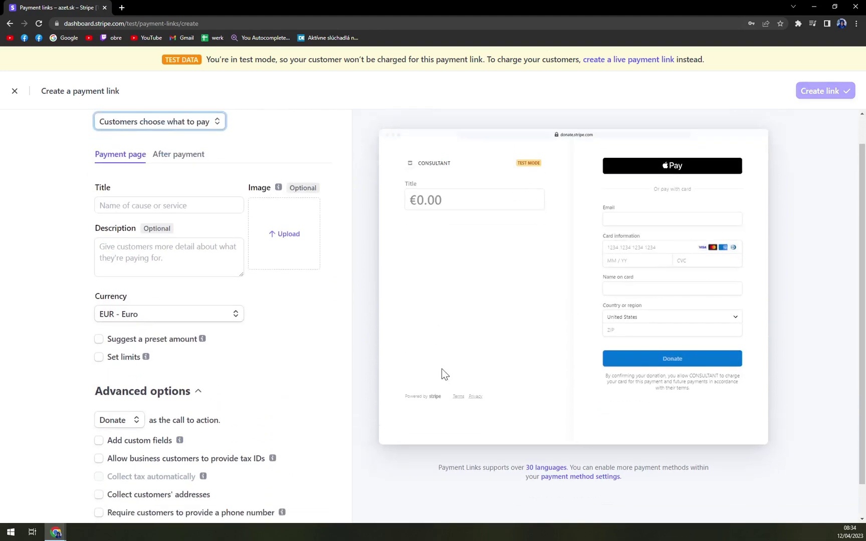
scroll(443, 373, "down", 1)
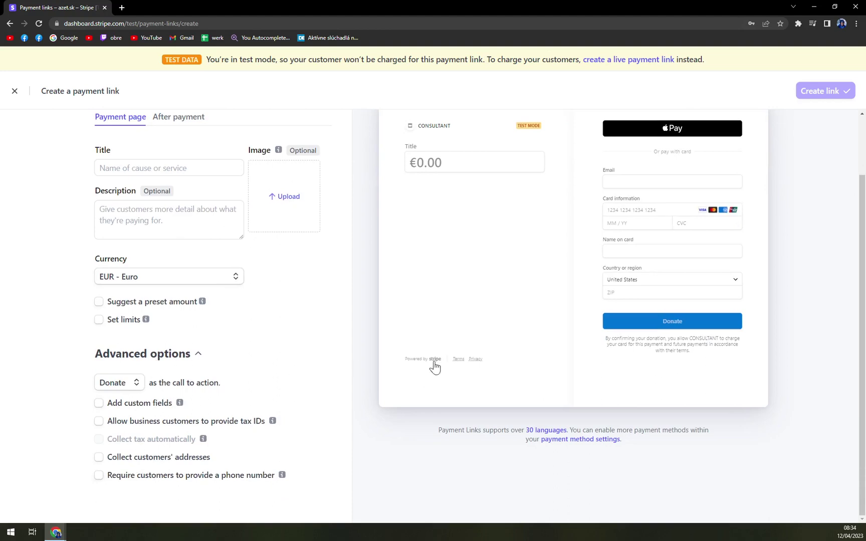
left_click(134, 383)
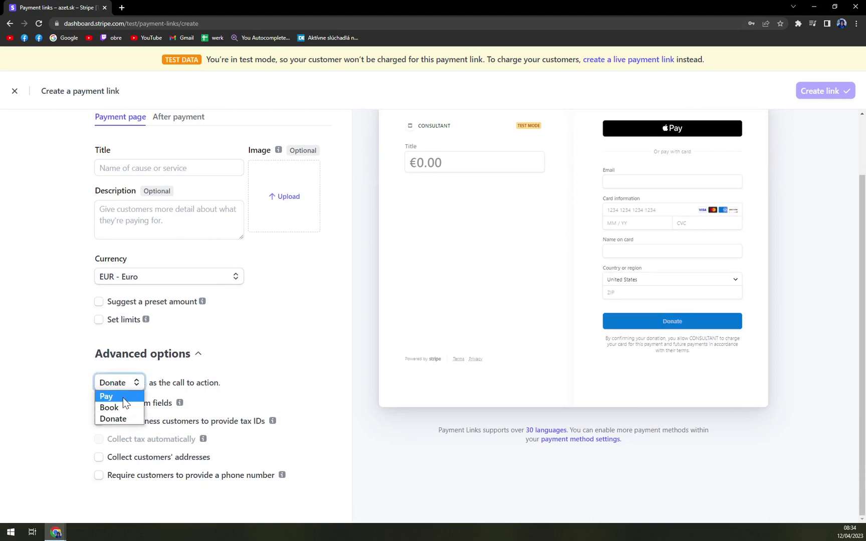
left_click(122, 397)
left_click(132, 382)
left_click(125, 420)
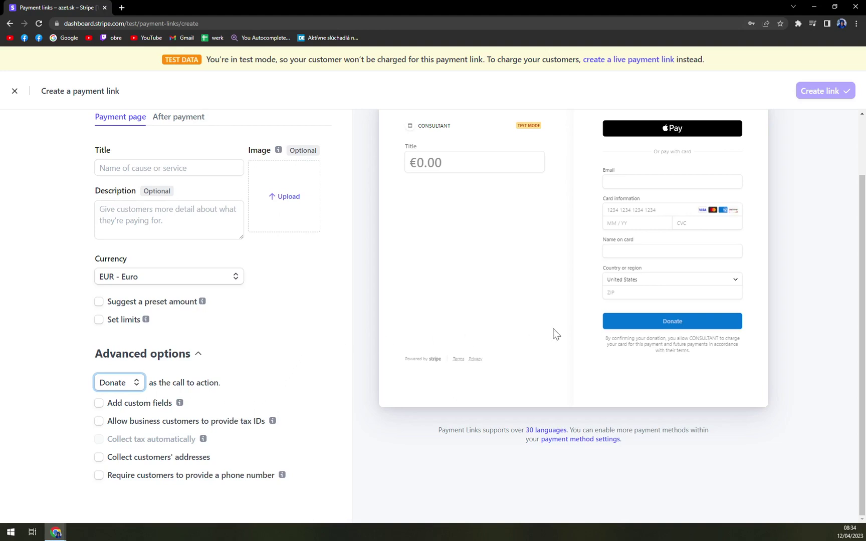
Return the type to Products or subscriptions and uncheck saving payment details for future use
scroll(556, 333, "up", 2)
scroll(609, 331, "down", 1)
scroll(608, 330, "down", 1)
scroll(225, 377, "up", 1)
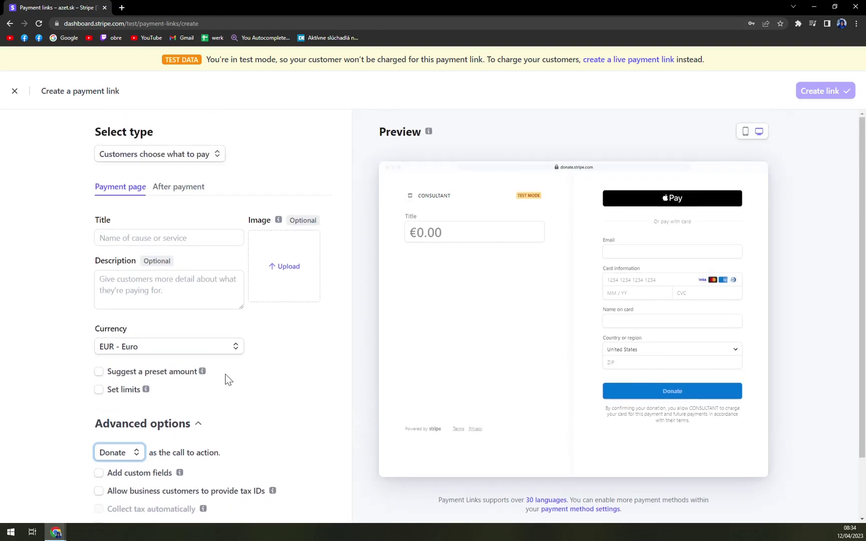
scroll(226, 379, "down", 1)
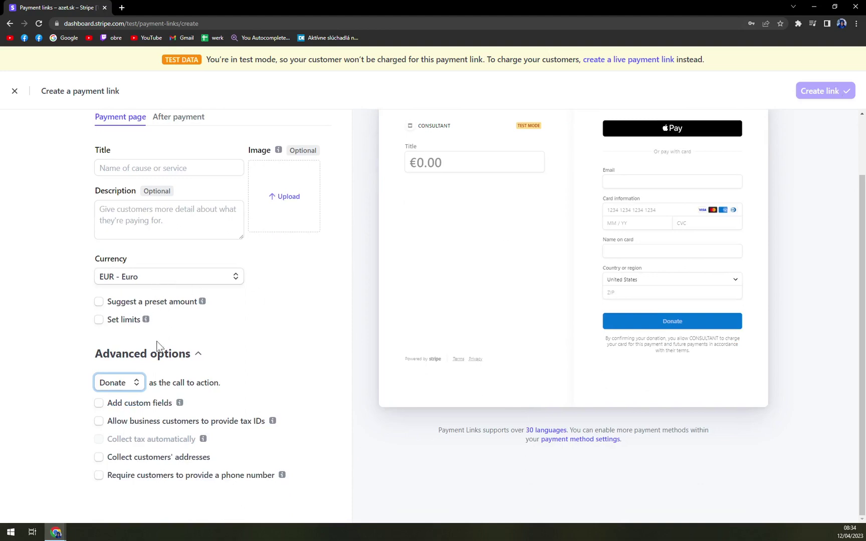
left_click(844, 91)
scroll(125, 144, "up", 1)
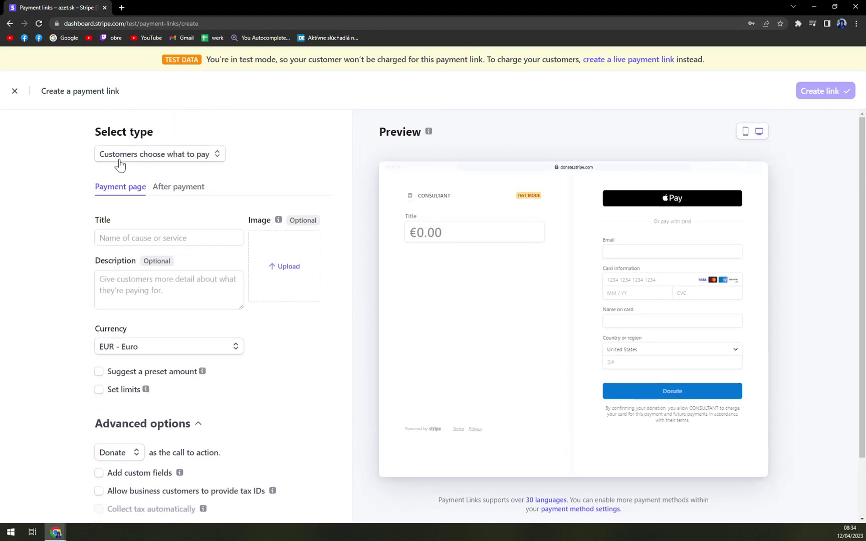
left_click(120, 155)
left_click(120, 169)
left_click(147, 158)
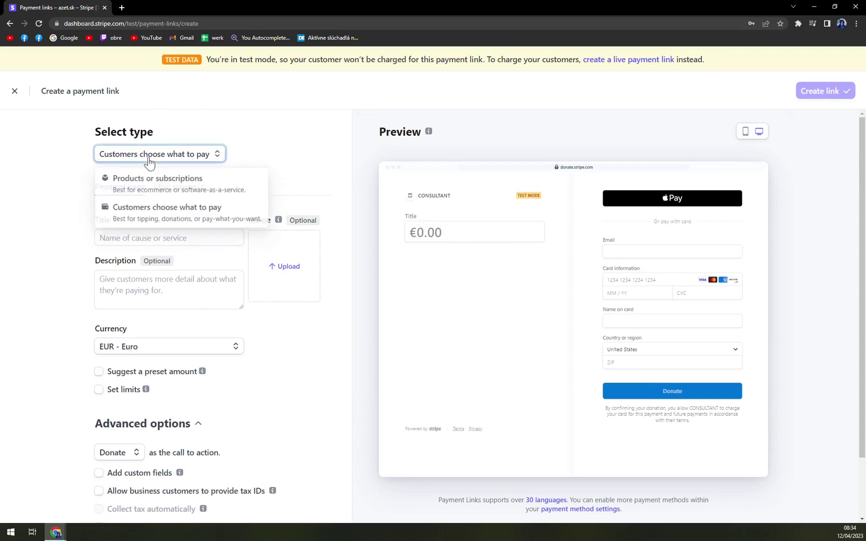
left_click(135, 179)
scroll(261, 330, "down", 3)
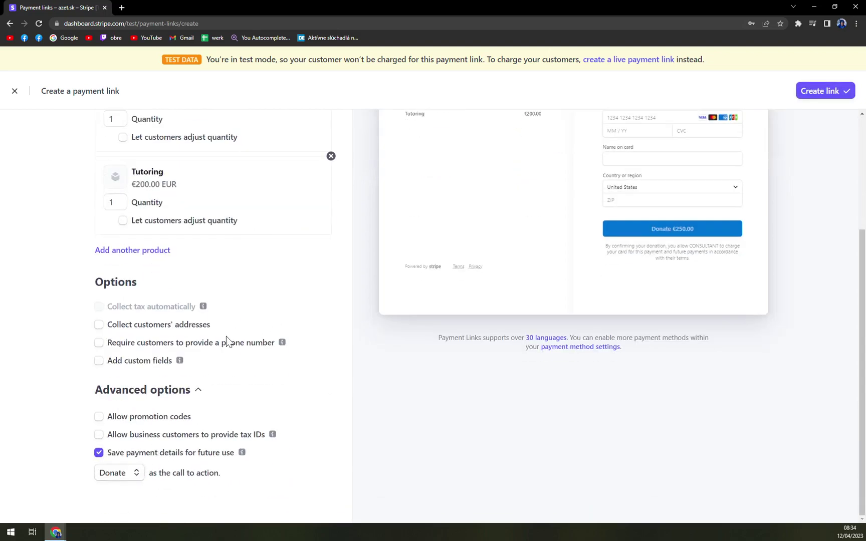
left_click(123, 453)
scroll(777, 250, "up", 5)
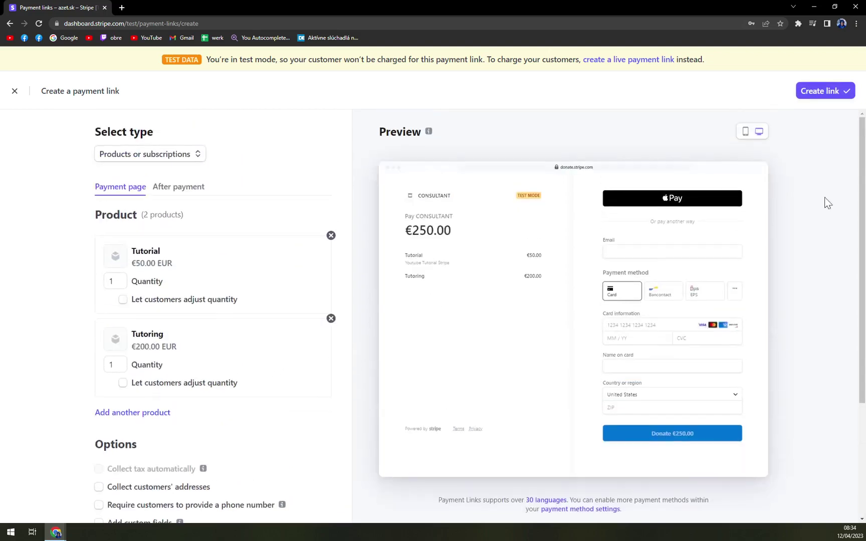
Create the 'Tutorial and 1 more for €250.00 EUR' link and display its QR code
left_click(830, 94)
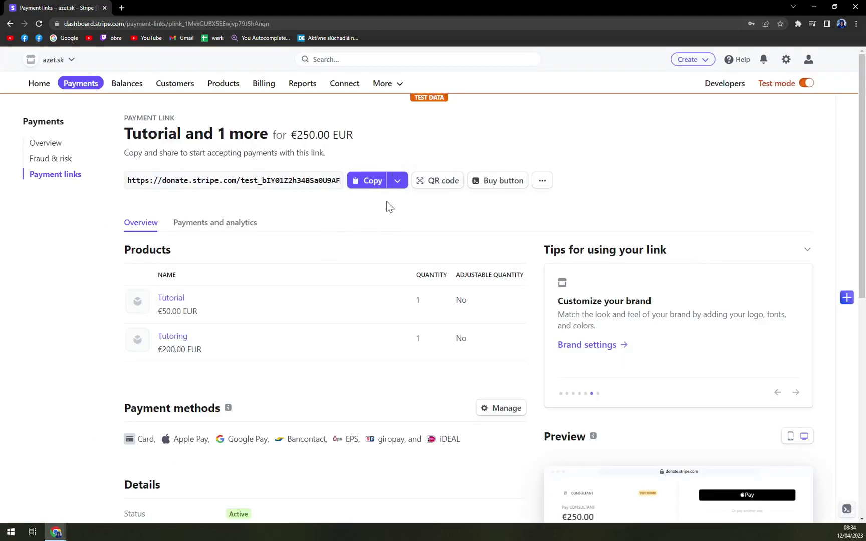
left_click(442, 186)
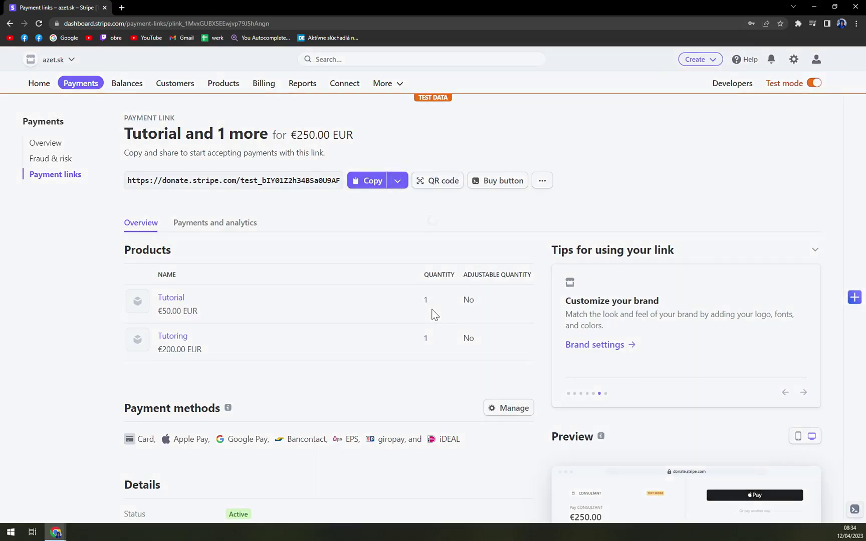